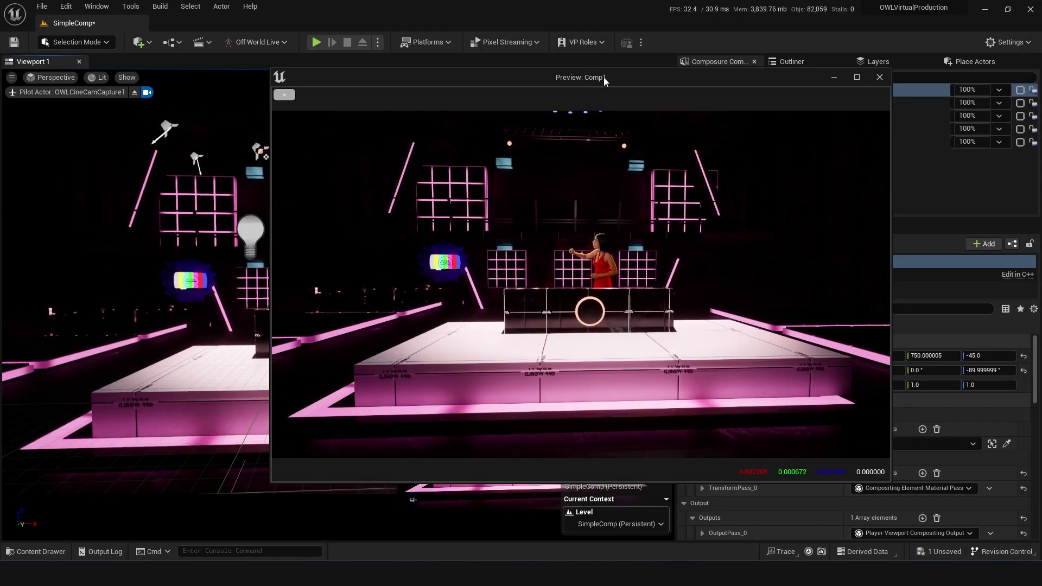
- Place the Comp1 preview clear of the side panels, move the piloted camera closer to the presenter's desk and save the level
drag(603, 77, 356, 79)
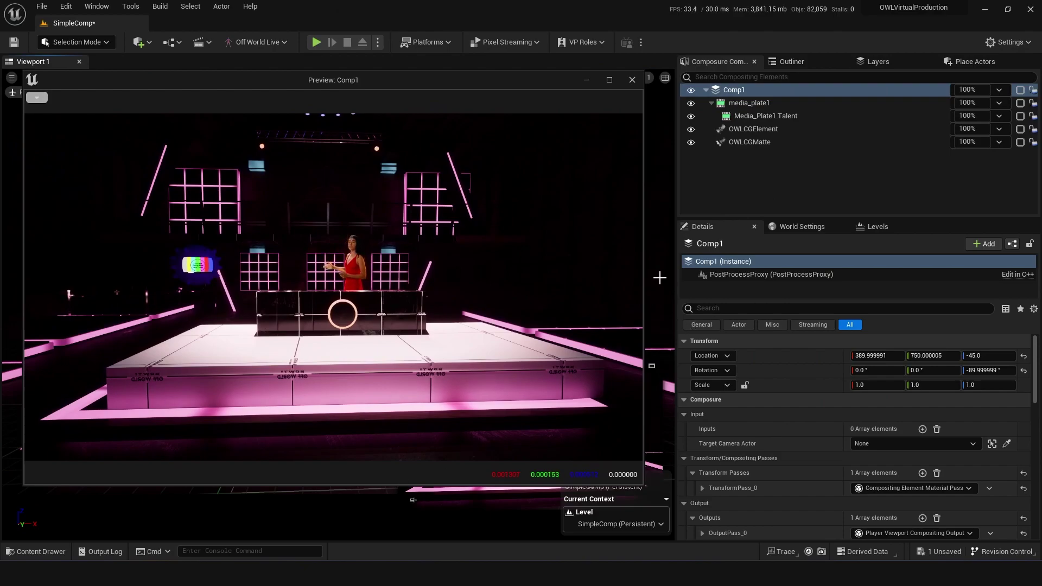
drag(660, 278, 671, 244)
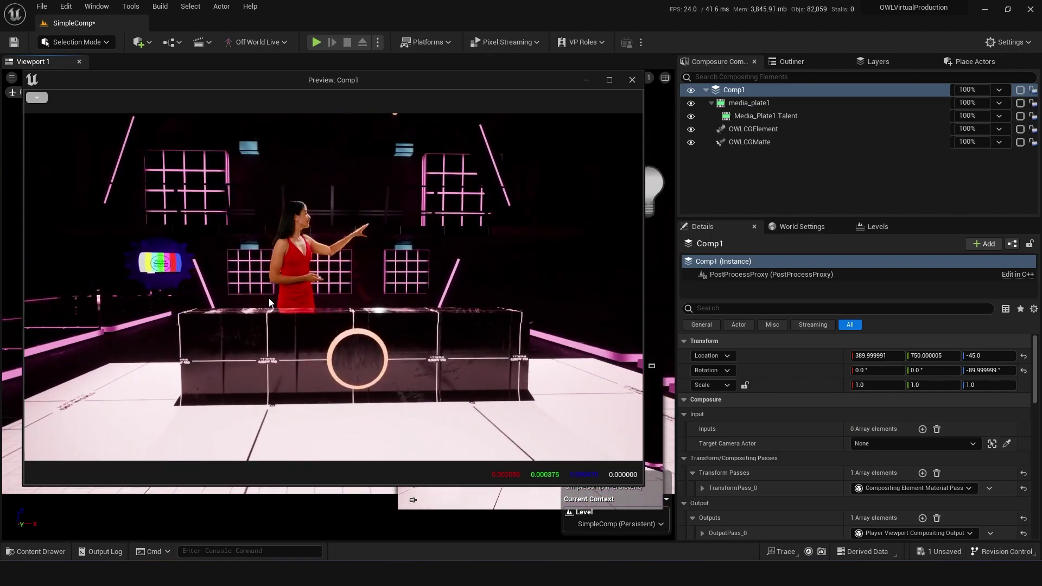
drag(652, 288, 662, 211)
key(ctrl+s)
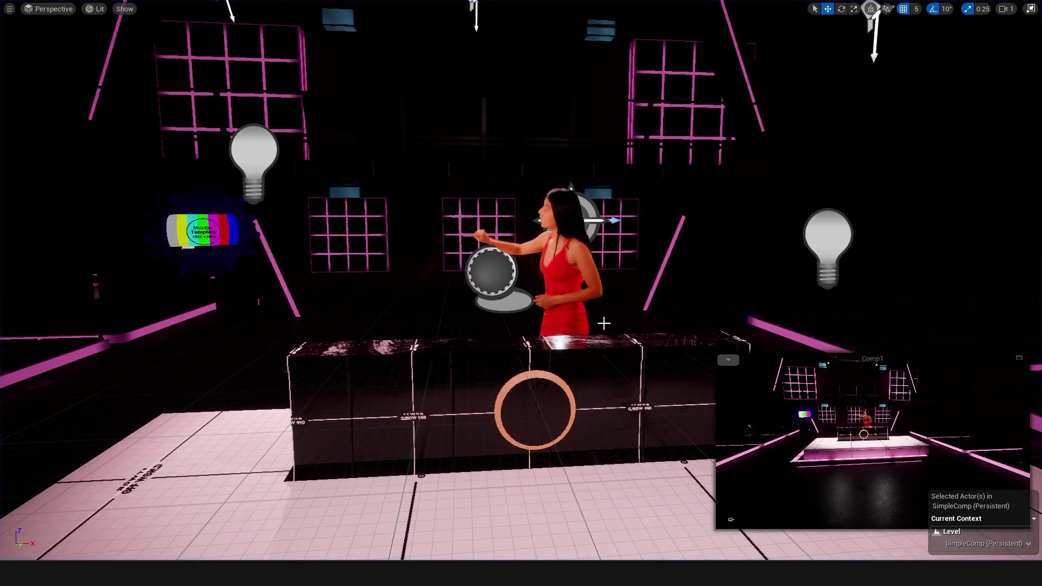
- Select the presenter's desk and leave the full-screen viewport to view the whole stage
click(601, 354)
key(F11)
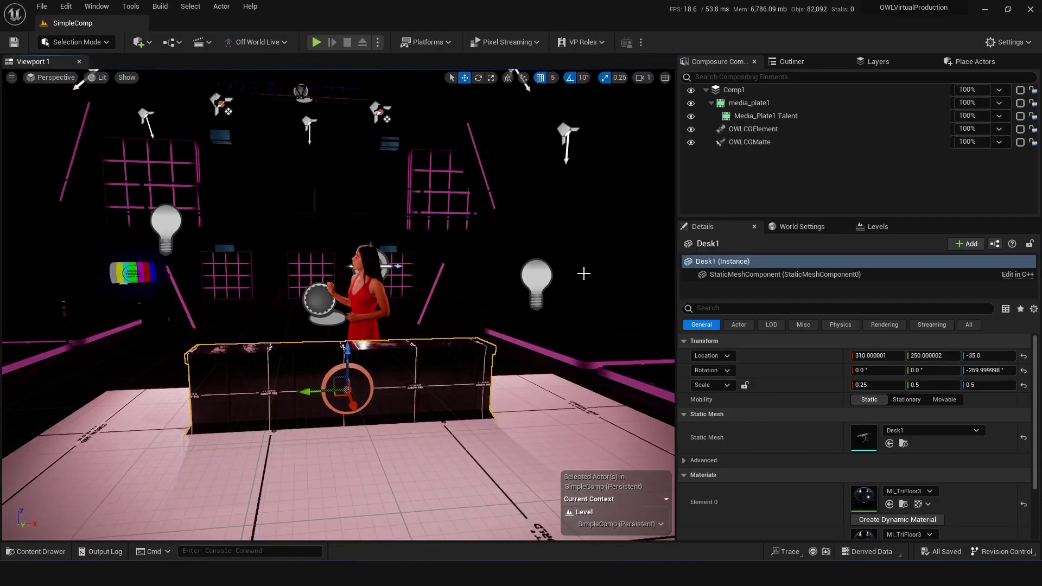
drag(485, 267, 458, 340)
mouse_move(459, 340)
right_down()
mouse_move(488, 374)
mouse_move(462, 358)
right_up()
right_drag(477, 277, 477, 278)
- Check the Off World Live plugin options and open its Download Center page from the browser search results
click(259, 43)
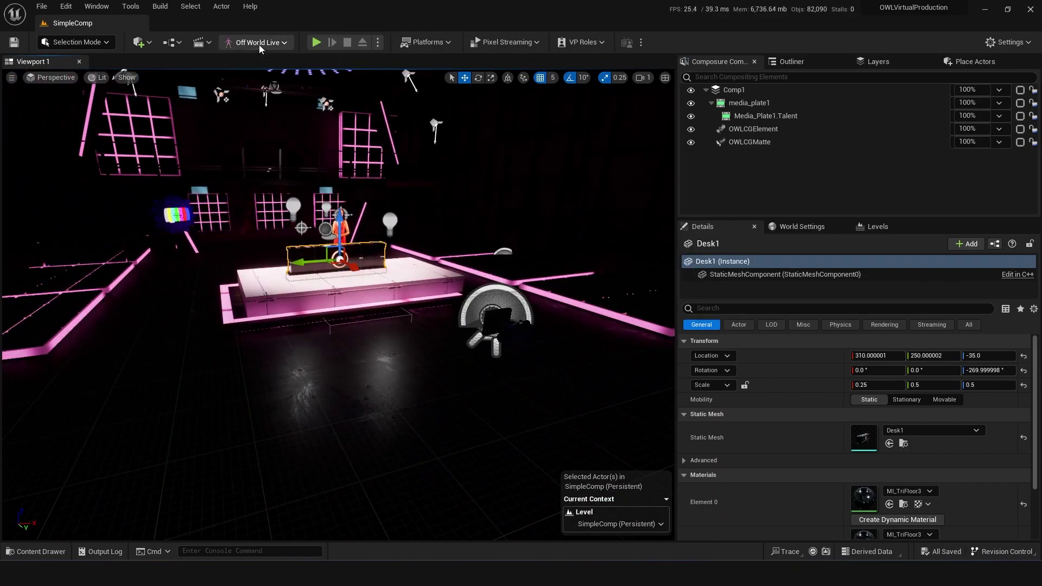
click(269, 42)
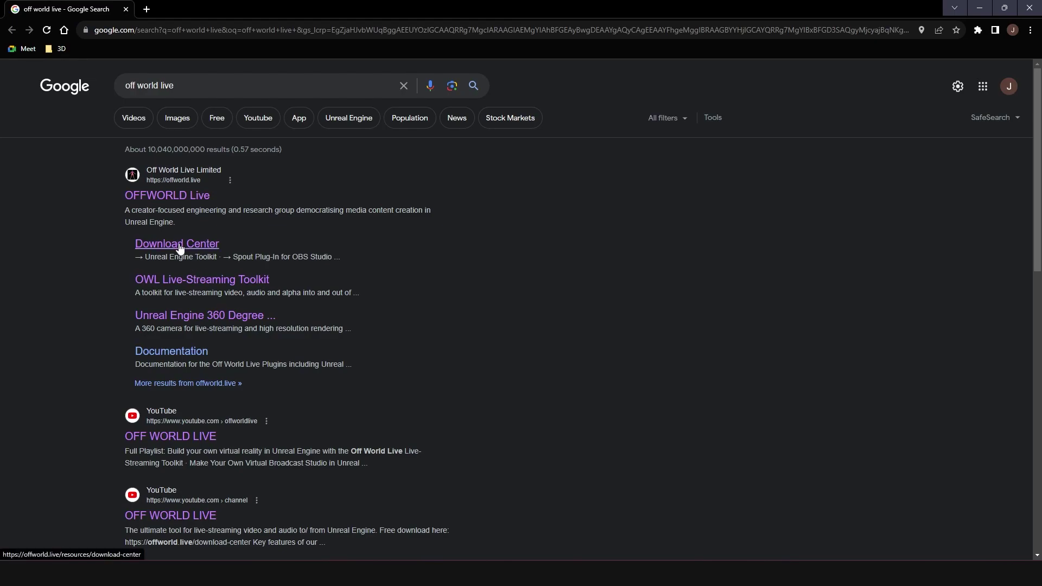
click(180, 248)
scroll(171, 360, down, 2)
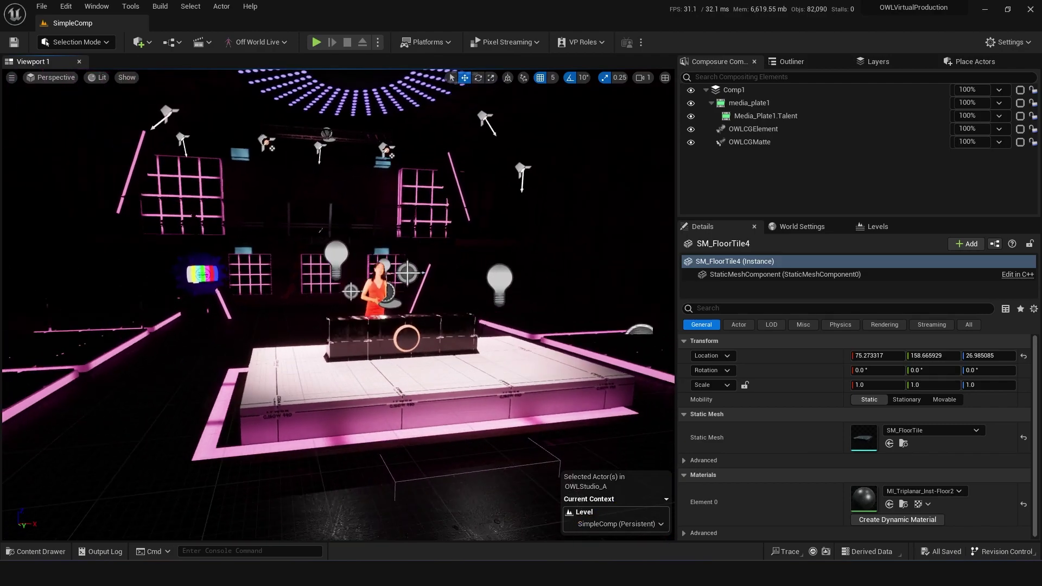
- Look over the project's content folders and the studio set around the desk
key(ctrl+space)
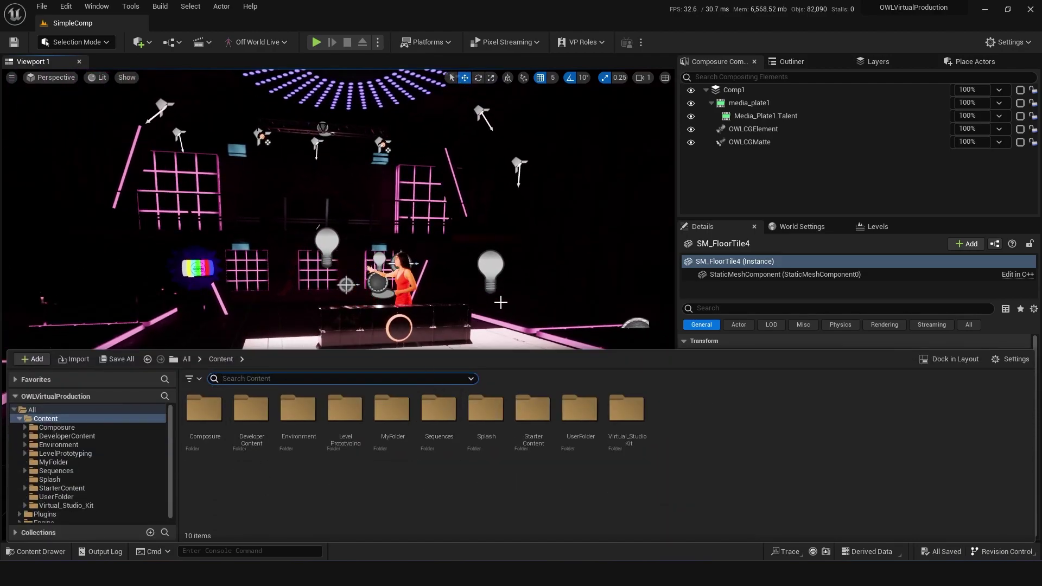
drag(482, 313, 494, 347)
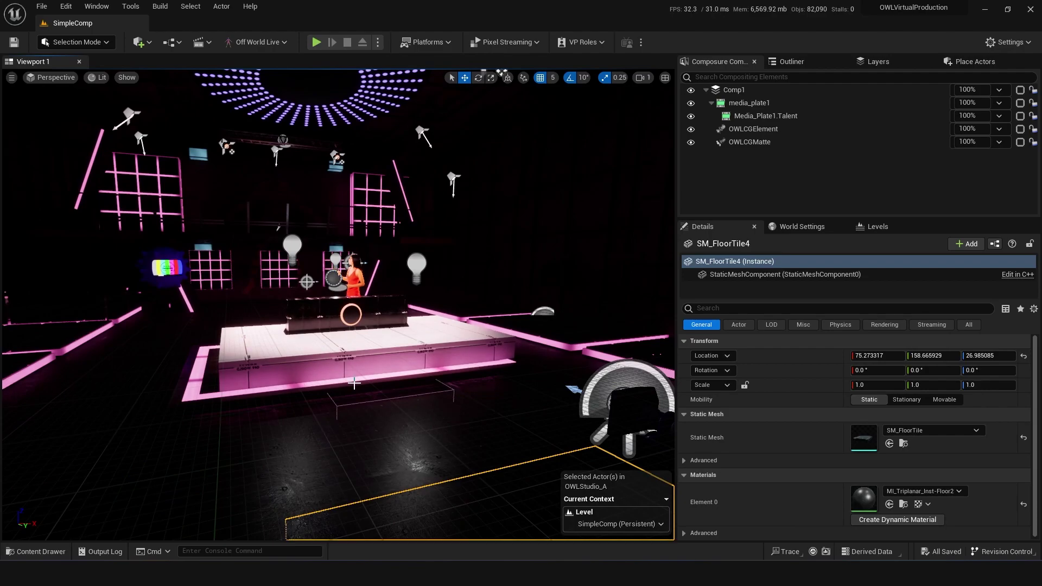
click(396, 453)
scroll(397, 481, up, 3)
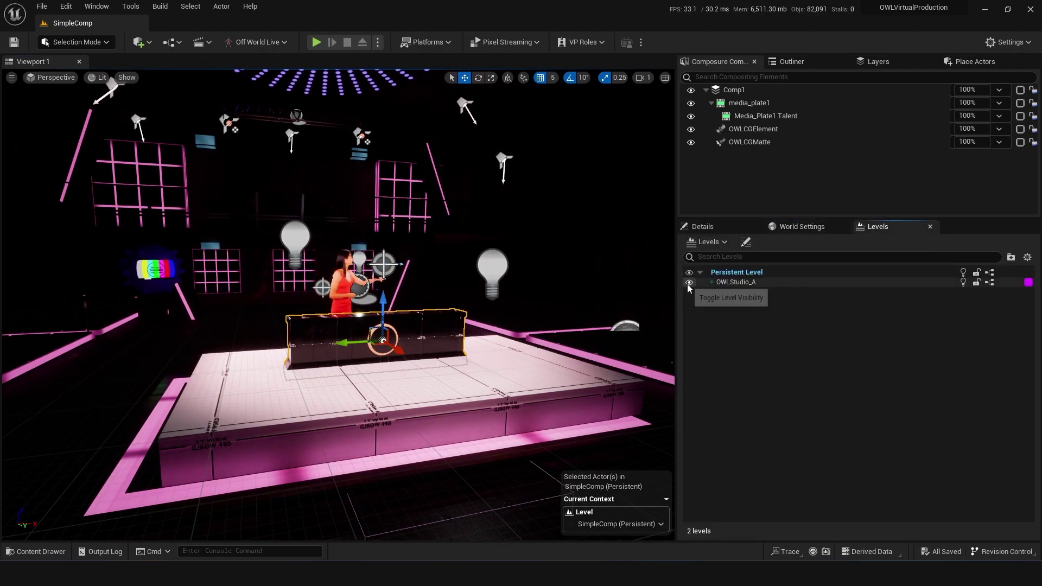
- Hide the OWLStudio_A sublevel, select the Persistent Level and save the map
click(689, 282)
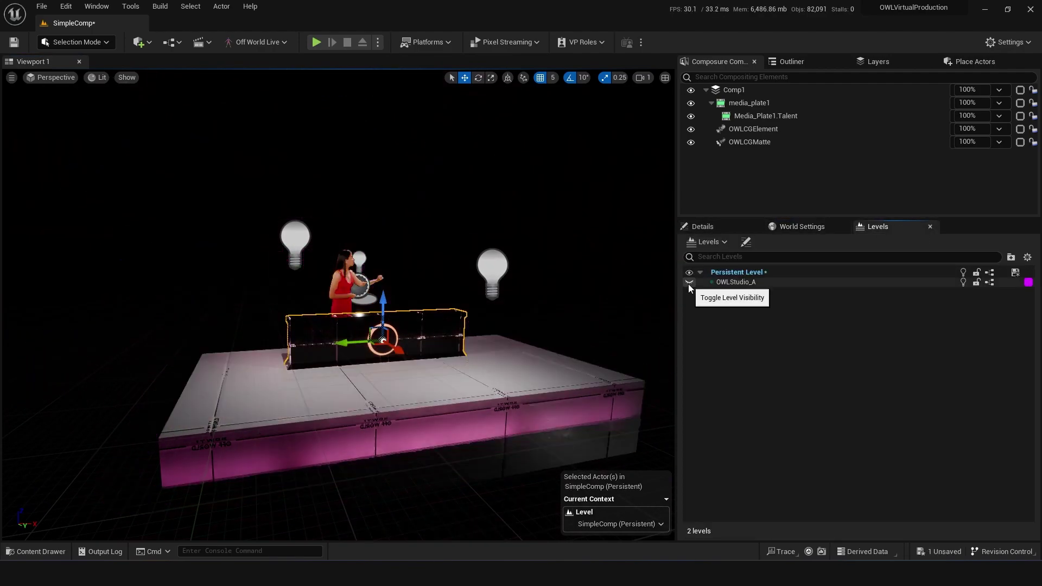
click(433, 428)
click(731, 274)
key(ctrl+s)
- Inspect the Comp1 composite and its elements media_plate1, Media_Plate1.Talent, OWLCGElement and OWLCGMatte one after another
right_drag(448, 349, 475, 348)
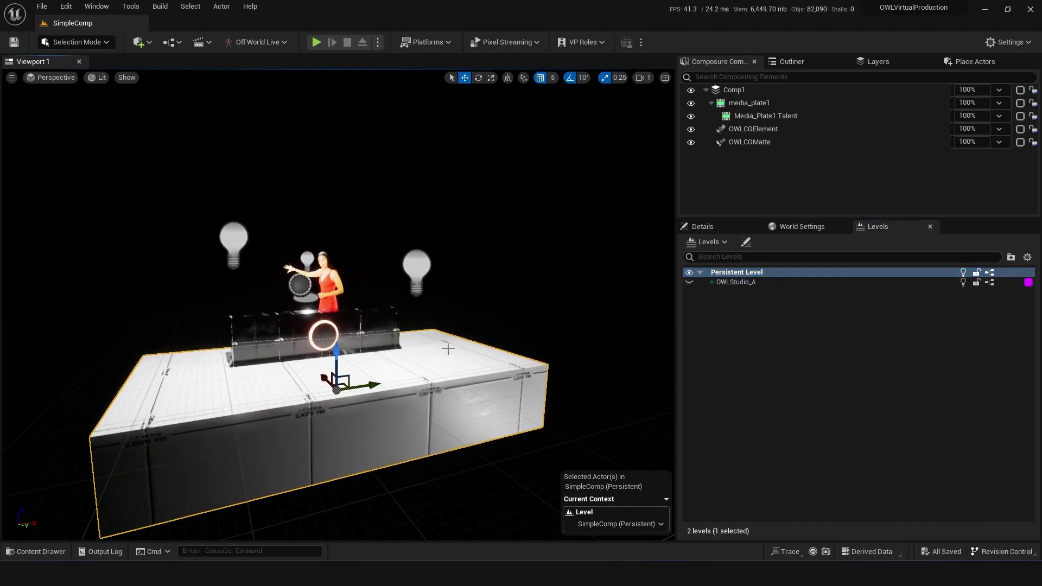
drag(373, 484, 352, 394)
drag(437, 444, 429, 380)
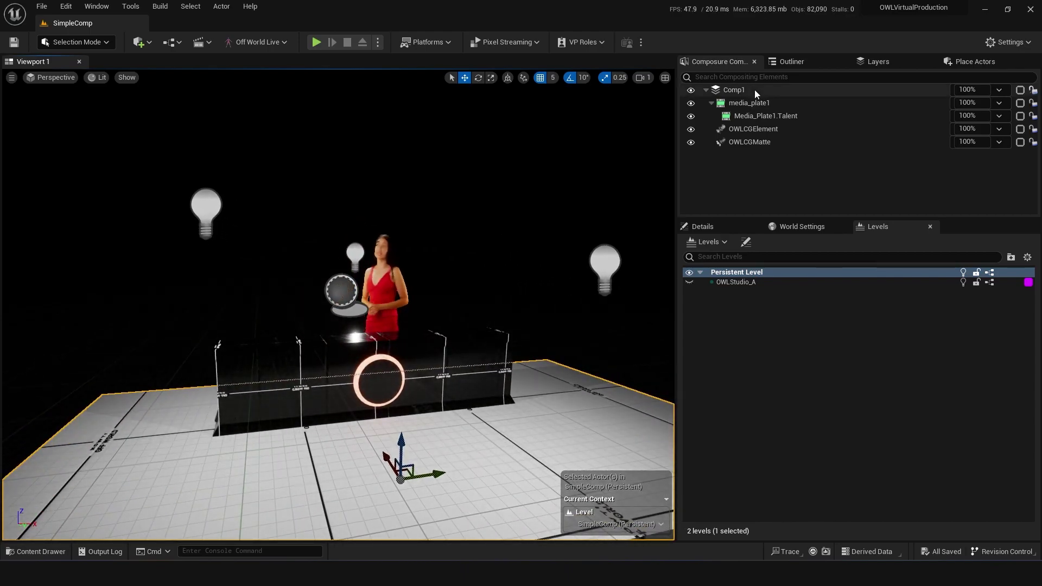
click(754, 89)
click(743, 104)
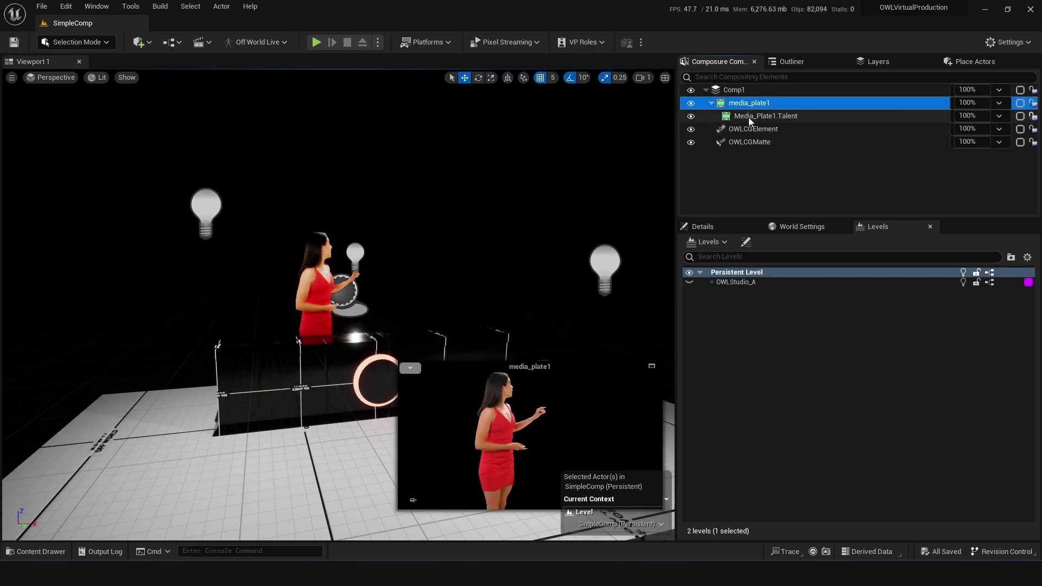
click(744, 117)
click(753, 130)
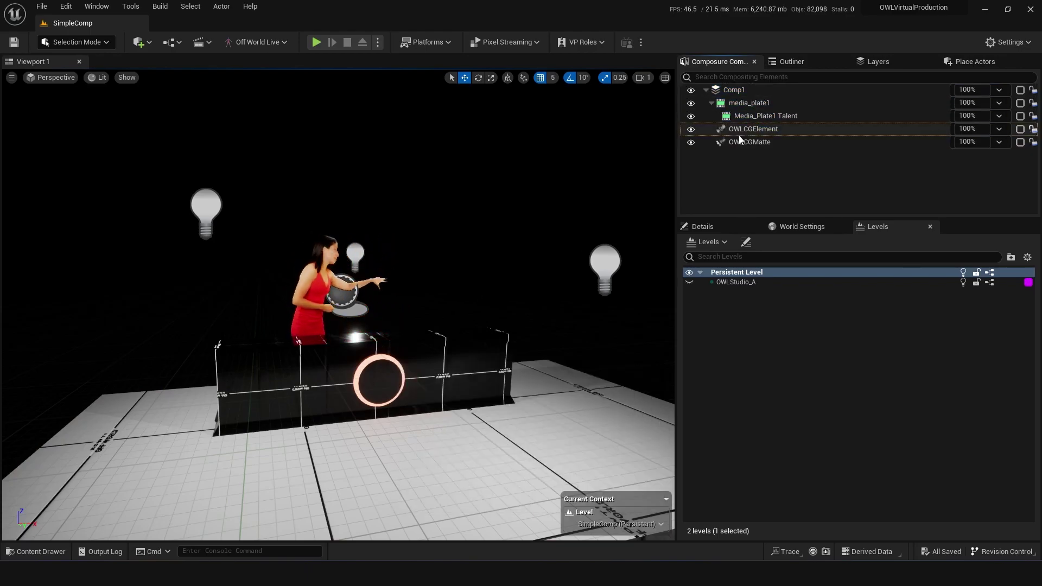
click(742, 143)
click(744, 131)
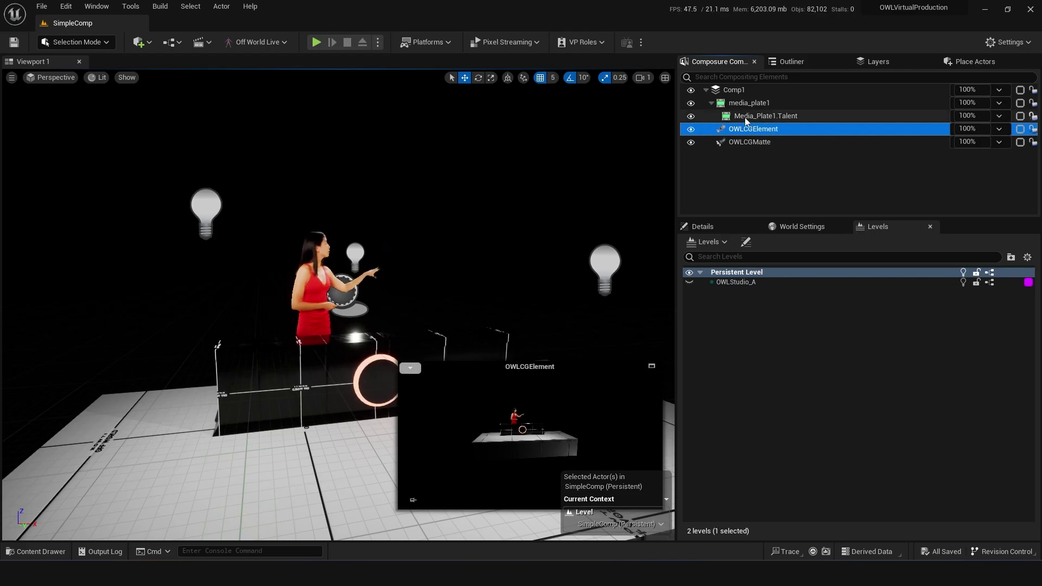
- Pilot OWLCineCamCapture1 in the viewport, reposition it around the desk and save the level
drag(379, 318, 375, 402)
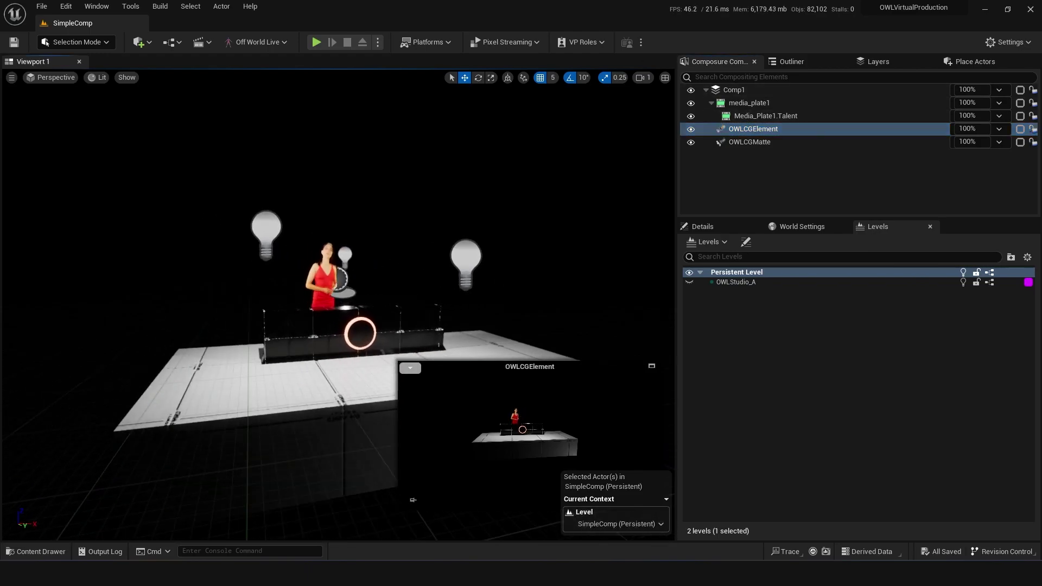
click(68, 79)
click(93, 199)
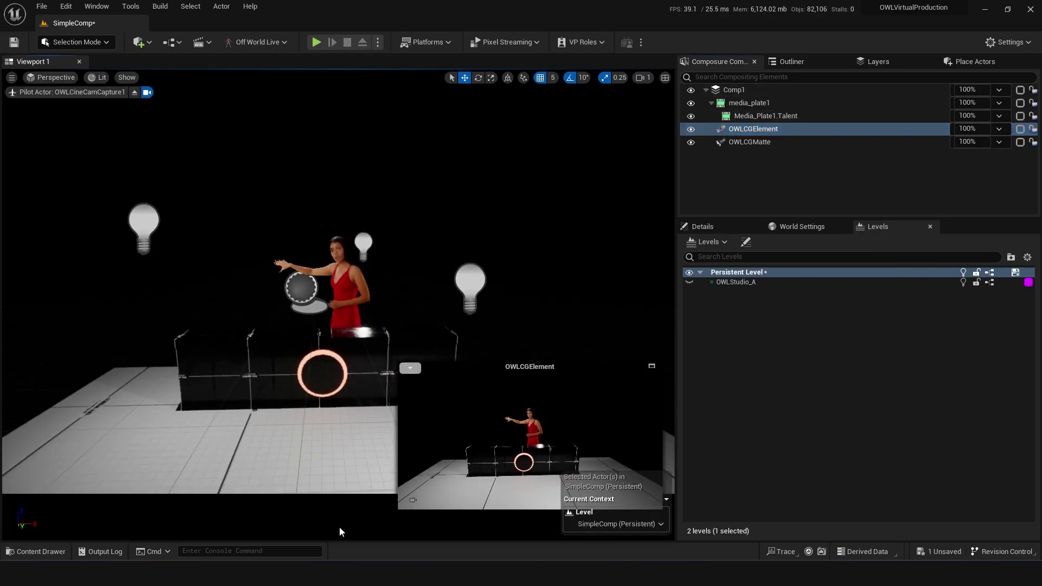
click(318, 427)
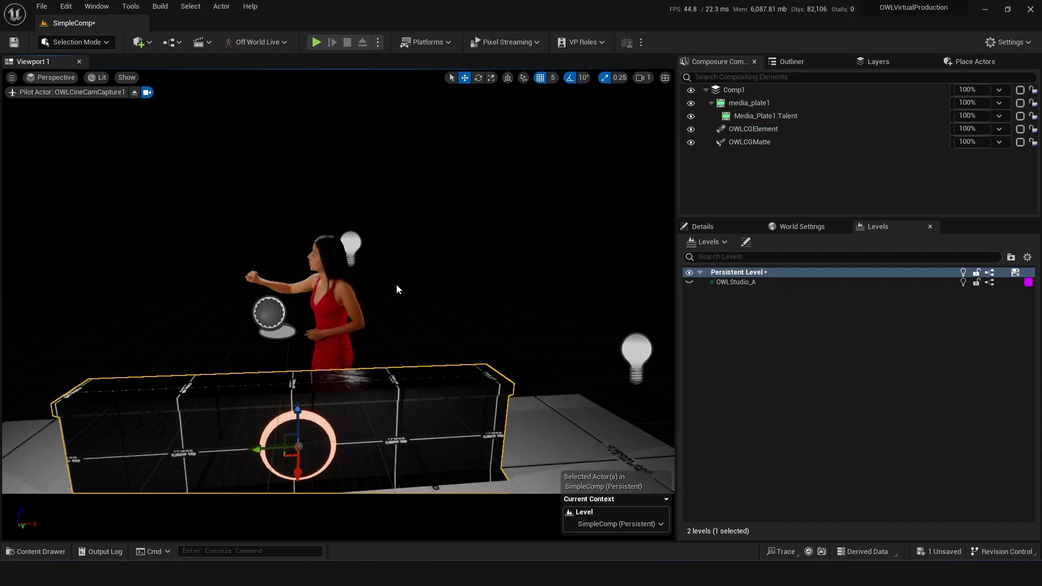
key(ctrl+s)
- Open the media_plate1 preview in its own window and shrink it to leave the properties visible
click(804, 103)
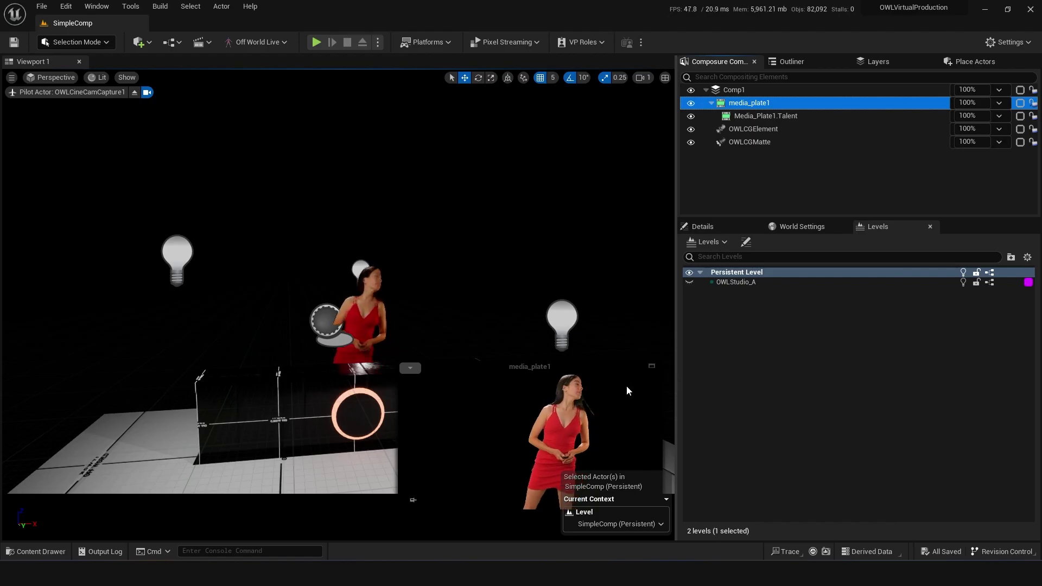
click(652, 366)
drag(579, 95, 414, 79)
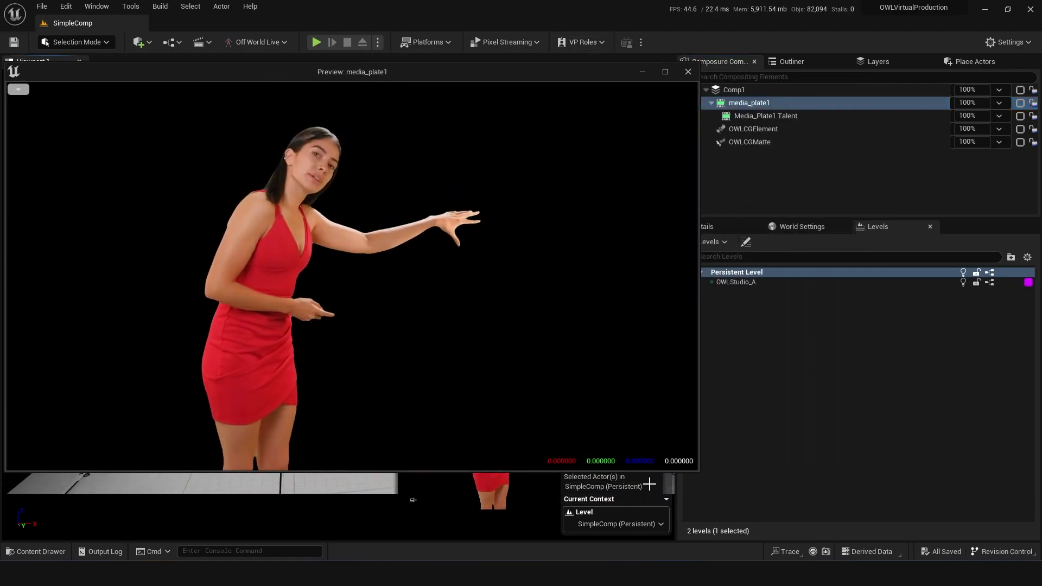
drag(698, 470, 596, 449)
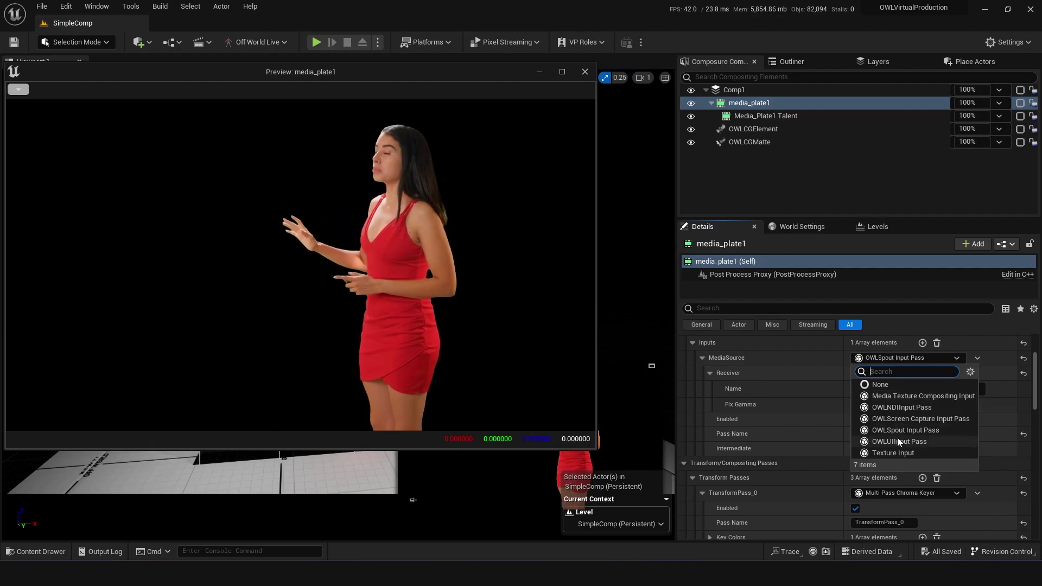
- Review the available MediaSource input pass types and the transform passes of media_plate1
click(896, 508)
scroll(737, 412, down, 3)
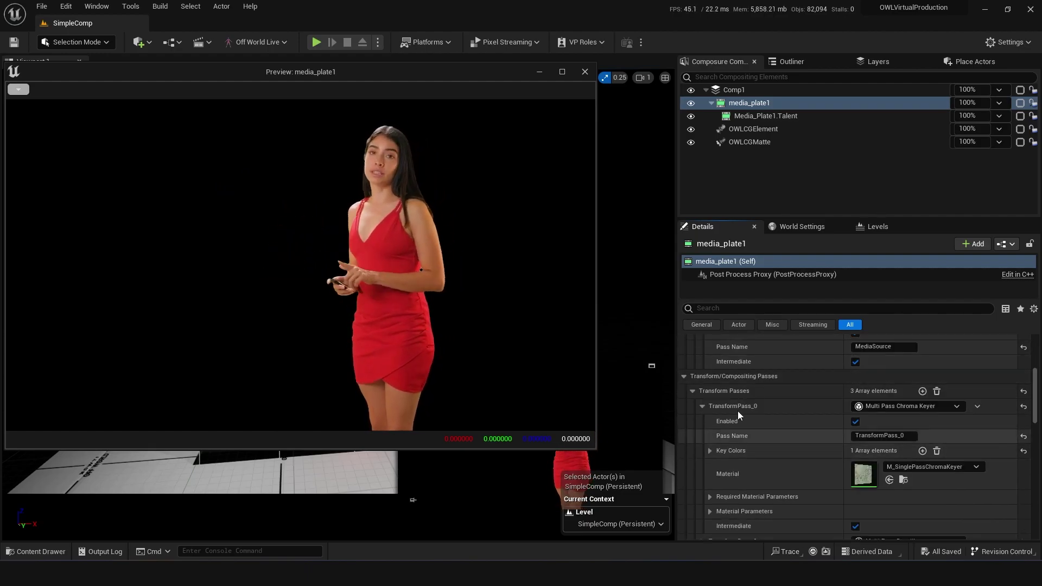
scroll(711, 405, down, 2)
scroll(868, 408, up, 2)
- Toggle media_plate1's Multi Pass Chroma Keyer off and back on, and enable its Multi Pass Despill and ErodeAlpha passes
click(856, 421)
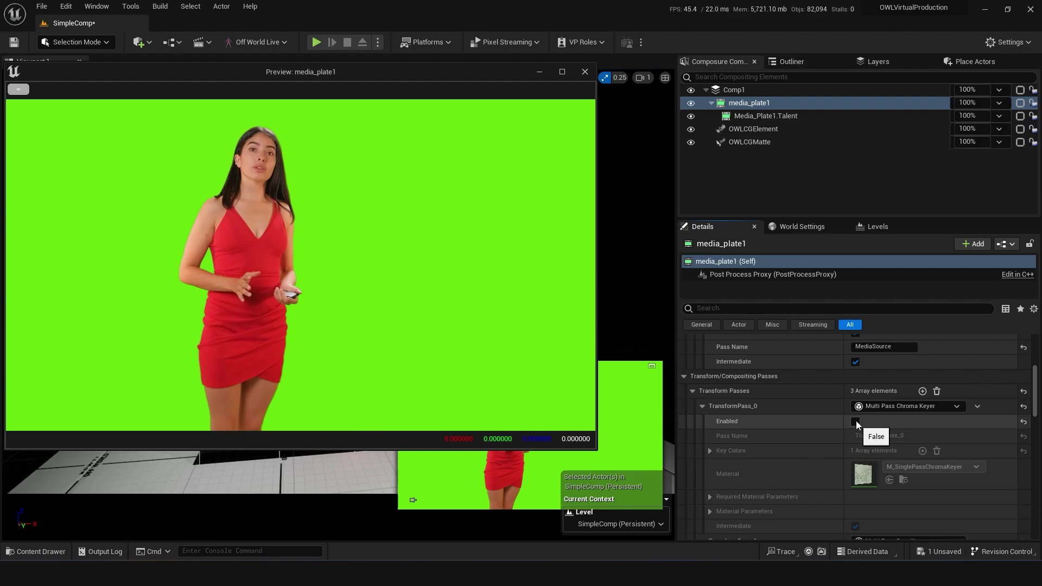
click(856, 421)
scroll(767, 423, down, 4)
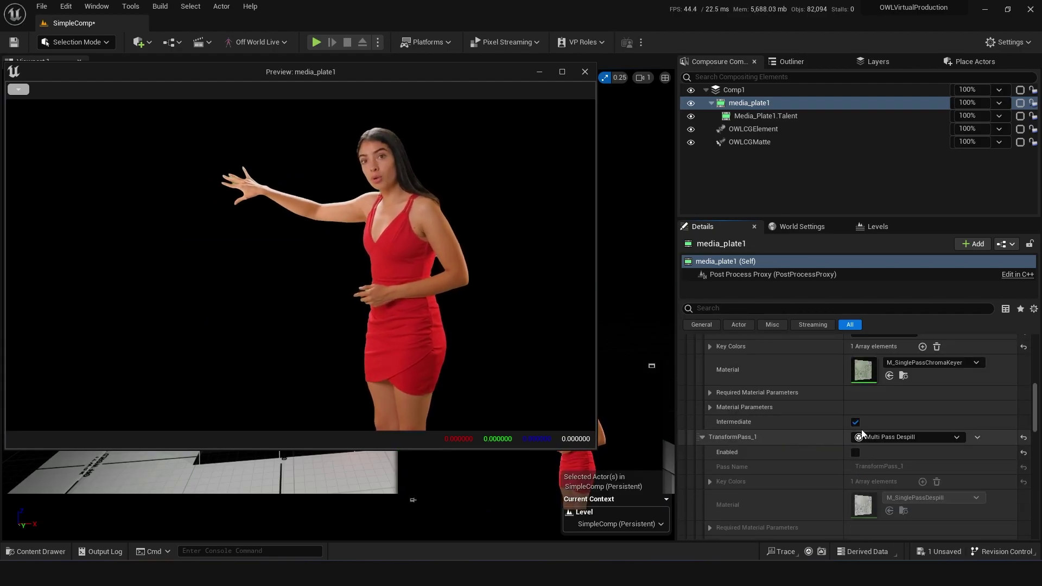
scroll(780, 426, down, 5)
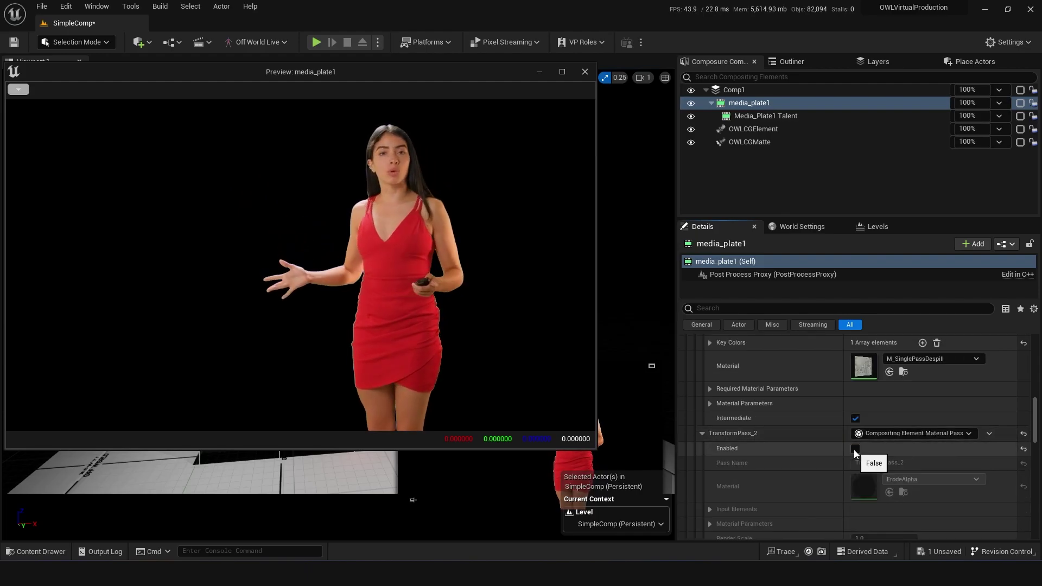
- Show the alpha channel in the media_plate1 preview to check the key, and close the preview window
click(18, 89)
click(31, 159)
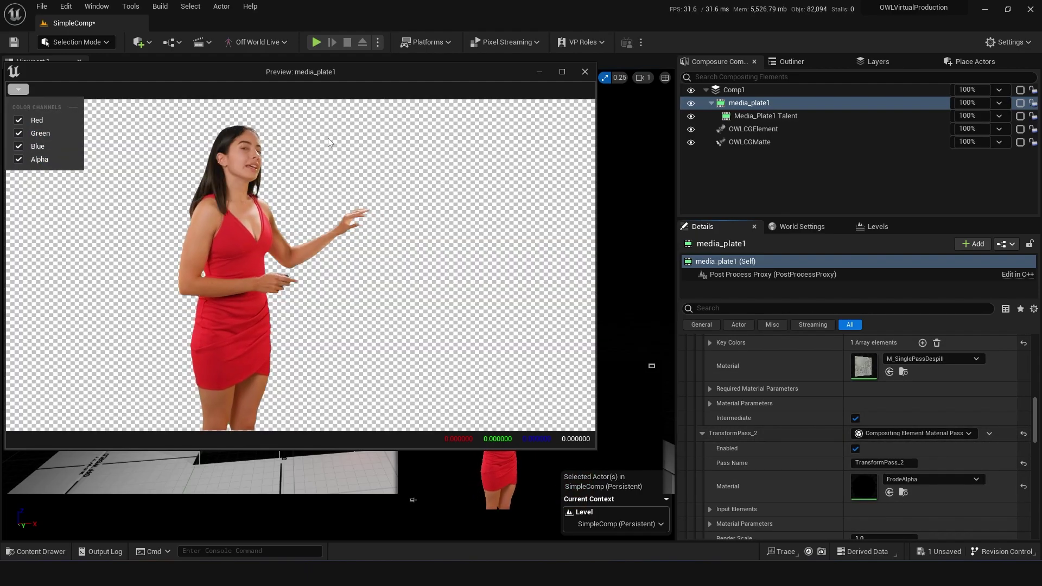
click(585, 72)
click(585, 73)
- Deselect media_plate1, pull the piloted camera back from the desk and review the OWL Plane Transform pass of Media_Plate1.Talent
click(367, 321)
drag(366, 320, 375, 386)
key(Escape)
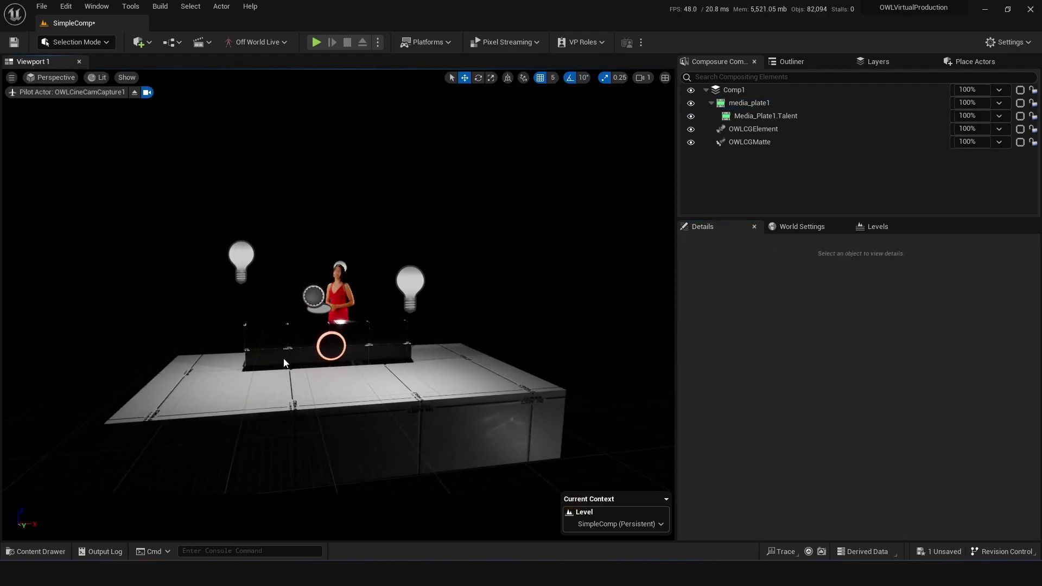
click(744, 117)
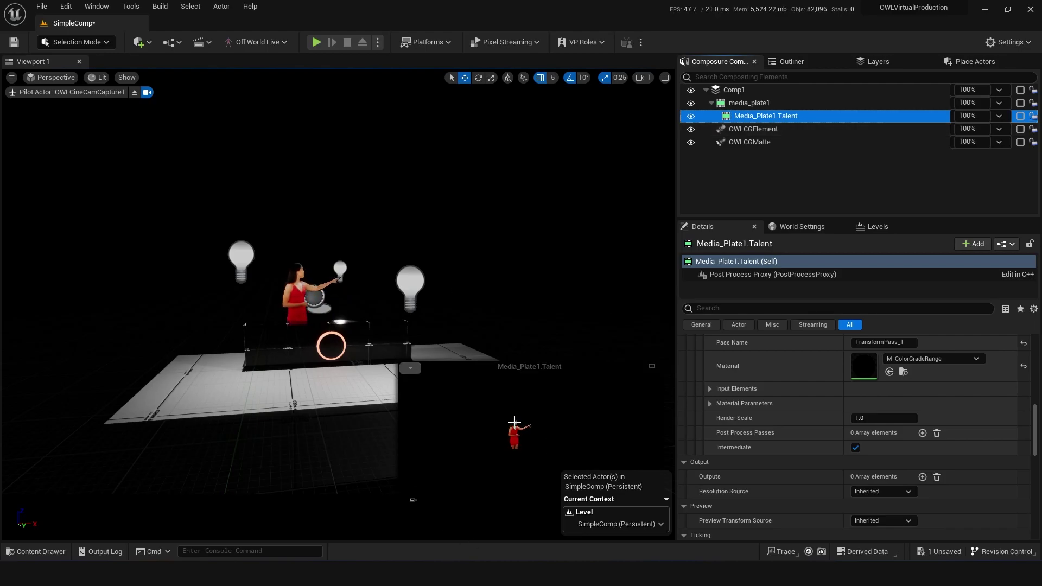
scroll(718, 461, up, 6)
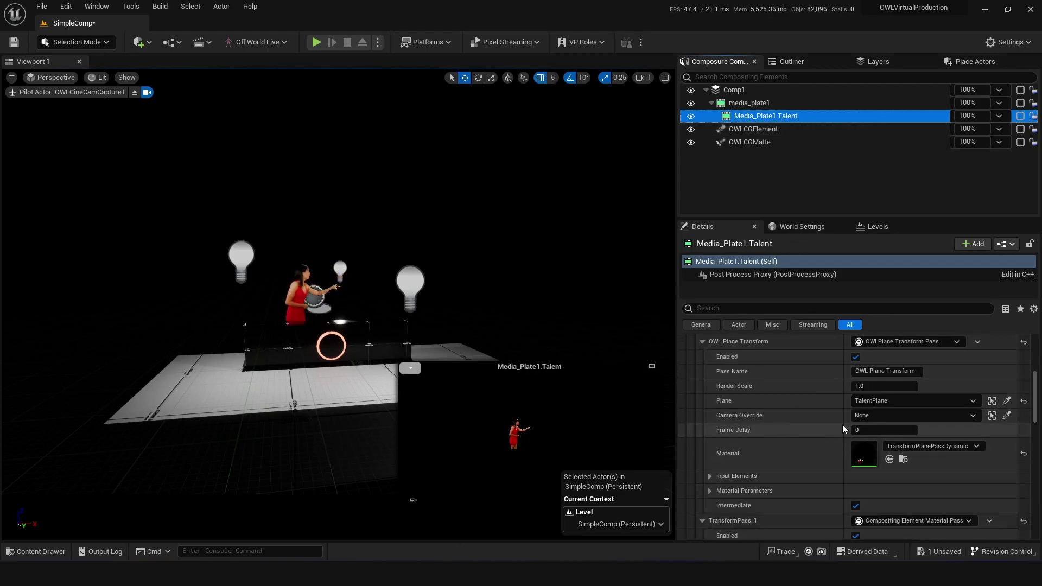
- Undo the last element move and play the level to see the live composite
key(ctrl+z)
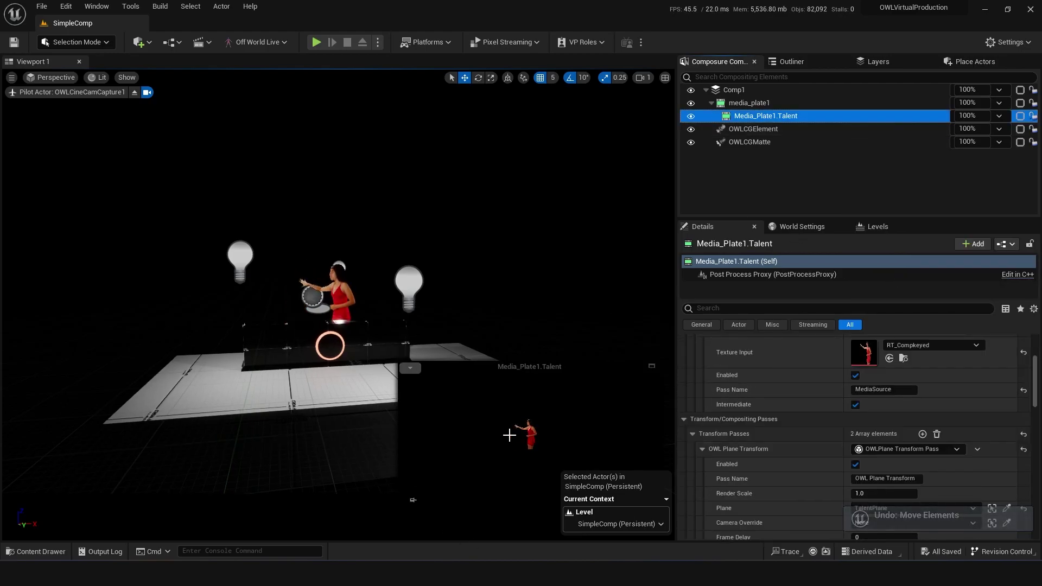
right_drag(312, 315, 345, 320)
click(316, 41)
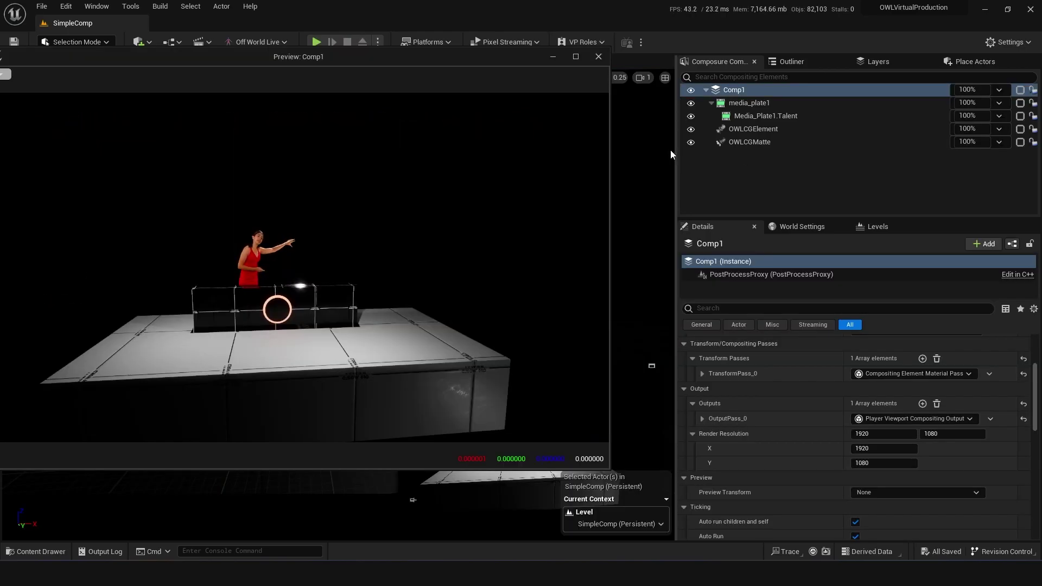
- Select OWLCGElement and shrink the Comp1 preview window so both previews can be compared over the scene
click(755, 130)
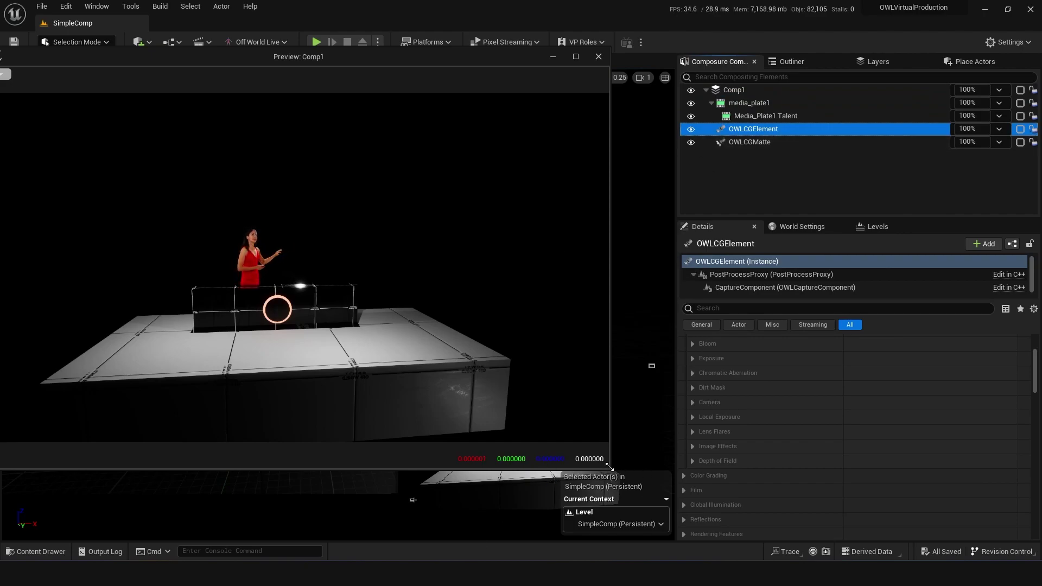
drag(610, 468, 411, 319)
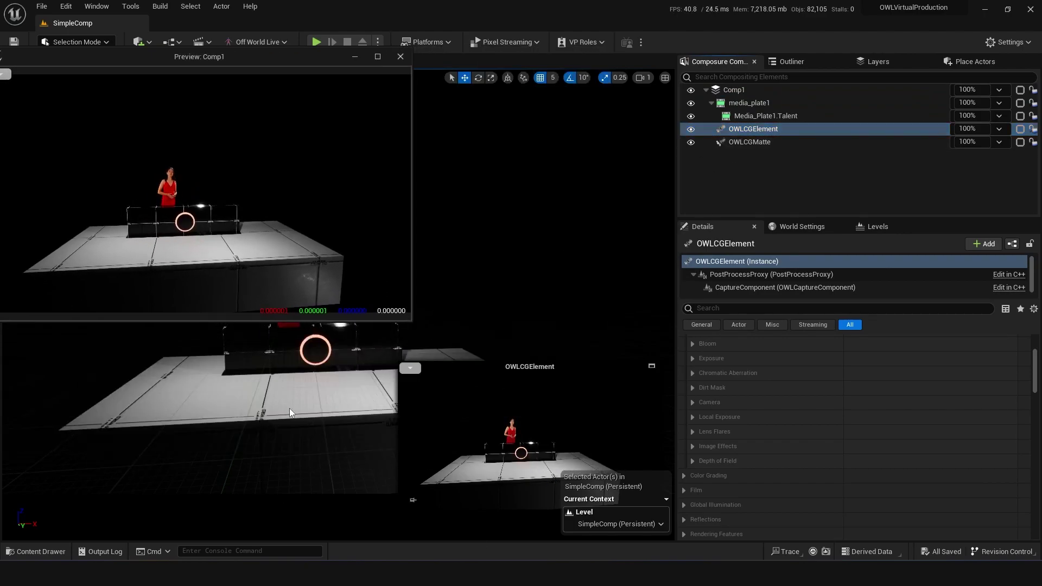
click(338, 348)
mouse_move(491, 280)
mouse_down()
mouse_move(462, 309)
mouse_move(492, 280)
mouse_up()
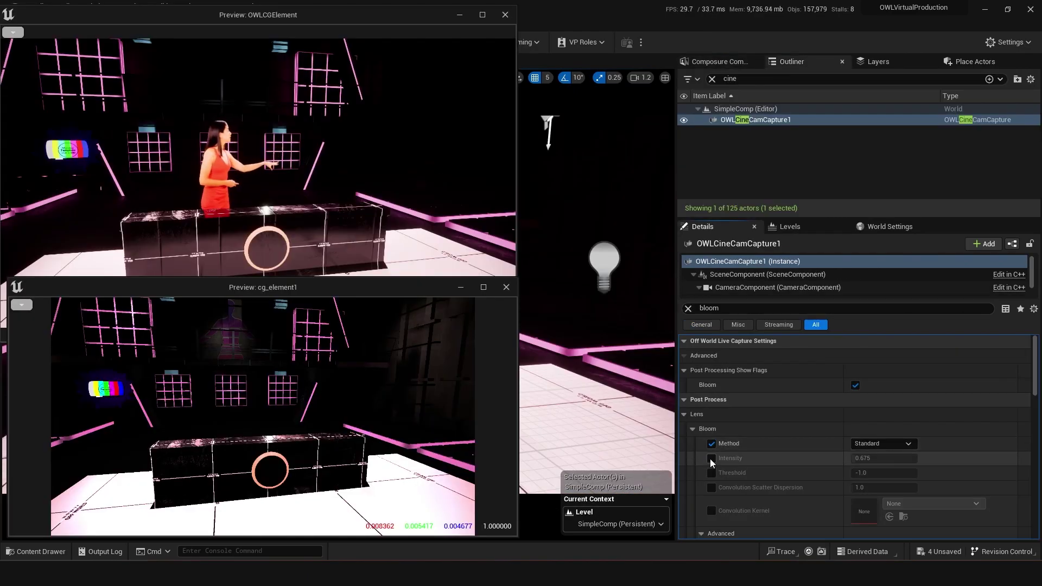
- Override the bloom intensity of OWLCineCamCapture1 and raise its value
click(711, 458)
drag(878, 459, 915, 458)
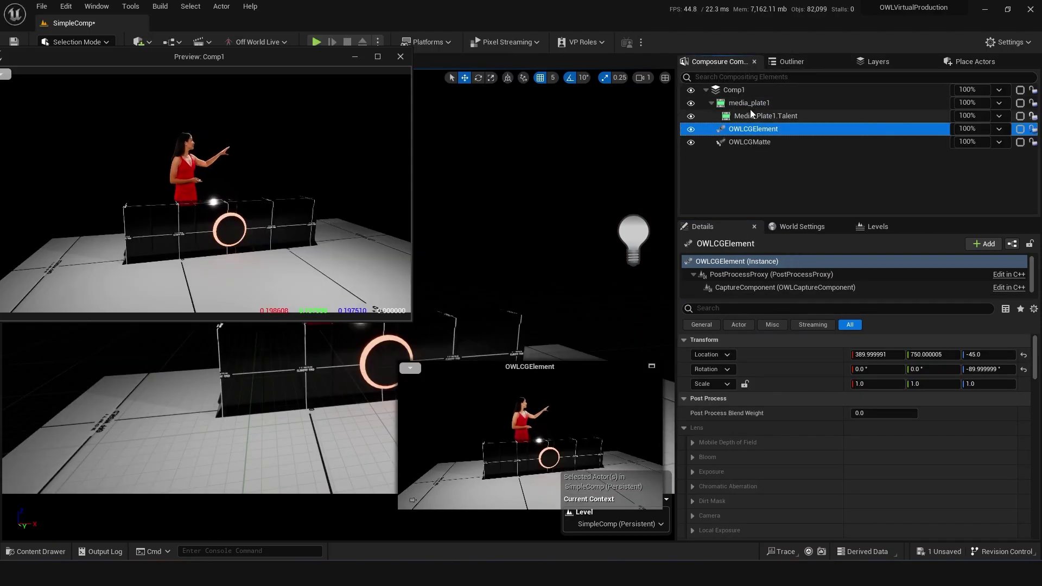
- Turn OWLCGElement's rendering off and back on, and disable rendering of OWLCGMatte to compare the composite
click(690, 129)
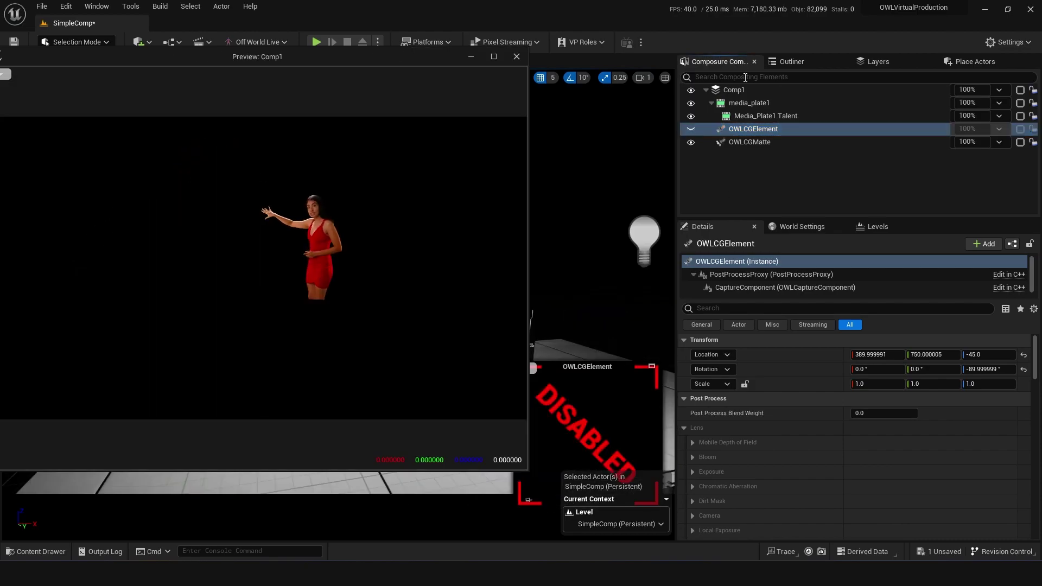
click(691, 128)
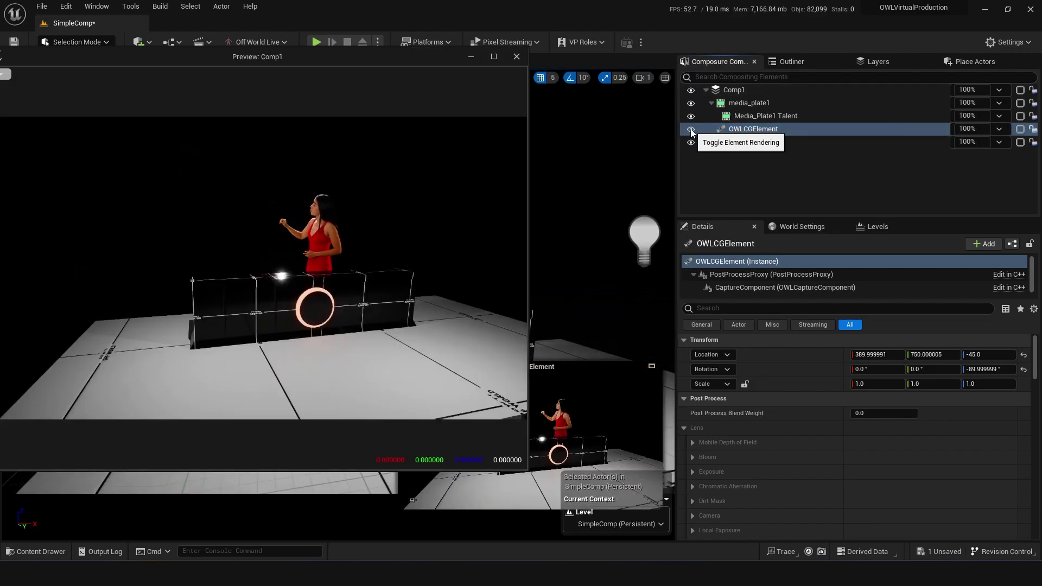
click(691, 142)
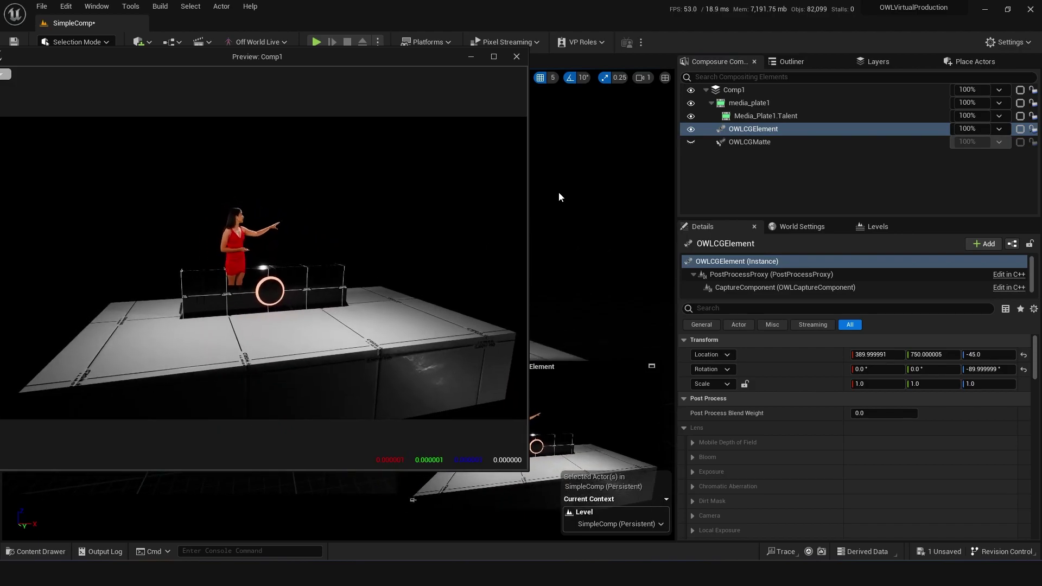
- Move the piloted camera closer to the desk and save the level
click(543, 275)
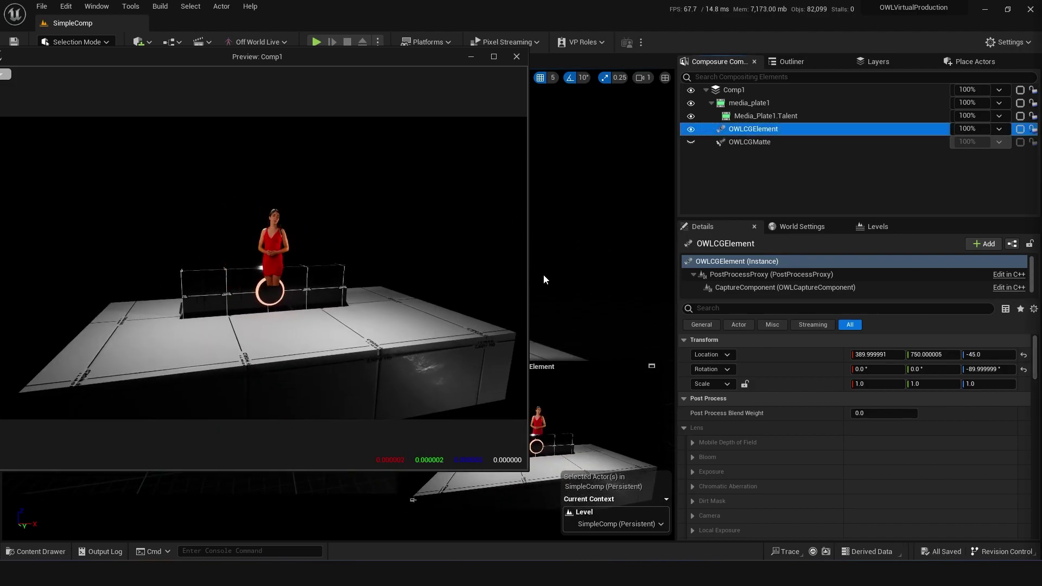
right_drag(567, 270, 564, 254)
click(726, 133)
key(ctrl+s)
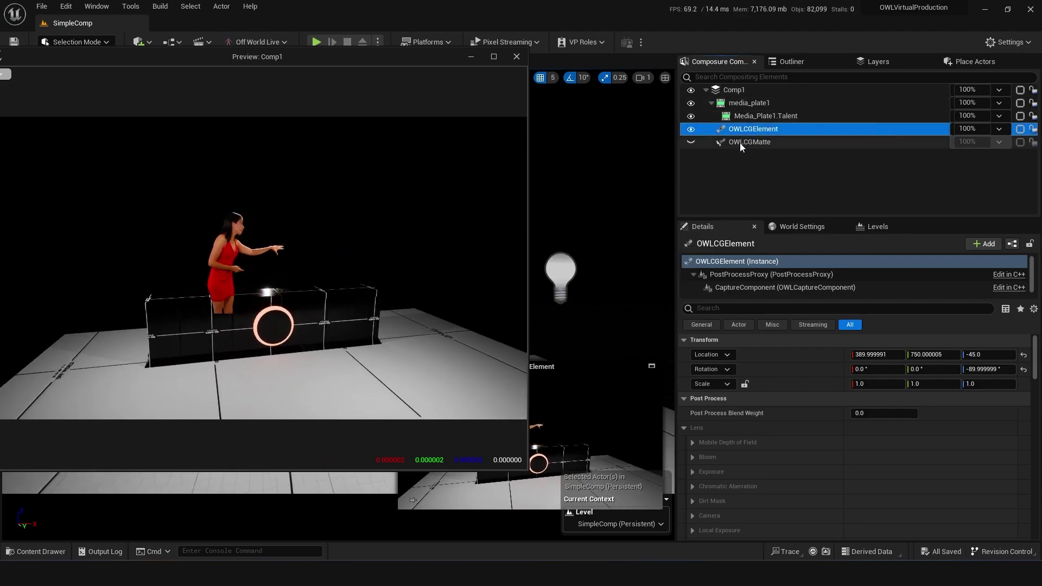
- Select OWLCGMatte and switch its rendering on, off and on again to compare how the desk covers the talent
click(741, 144)
click(692, 142)
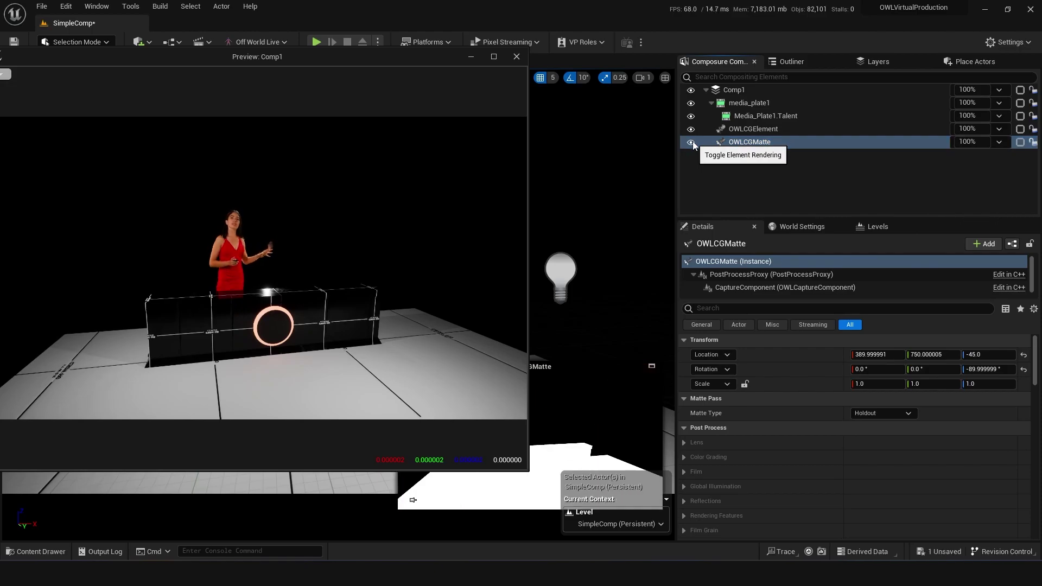
click(693, 142)
click(691, 142)
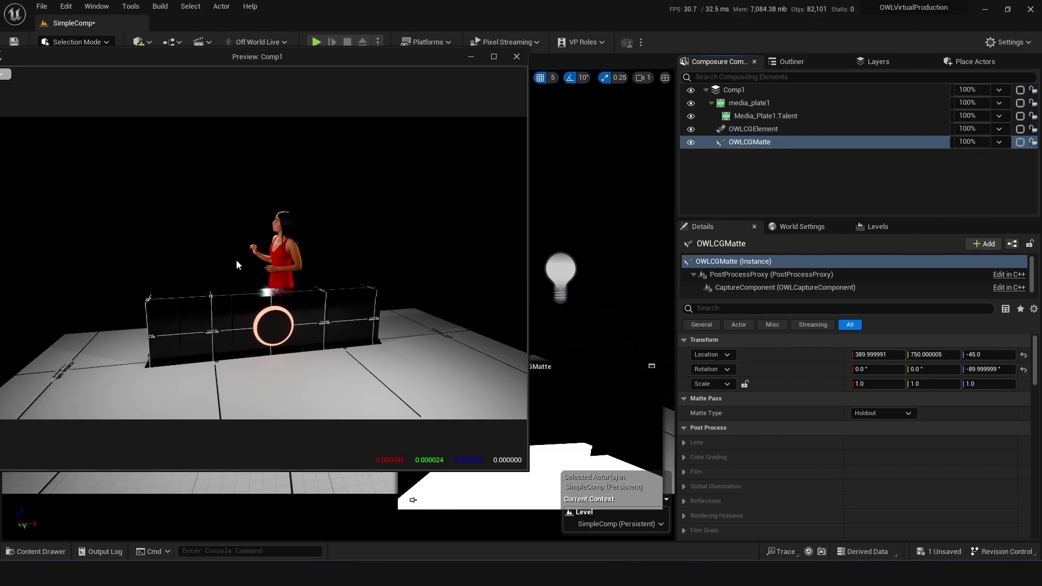
- Examine the OWLCGMatte holdout in its own preview window, and close that window
click(652, 365)
drag(646, 89, 482, 117)
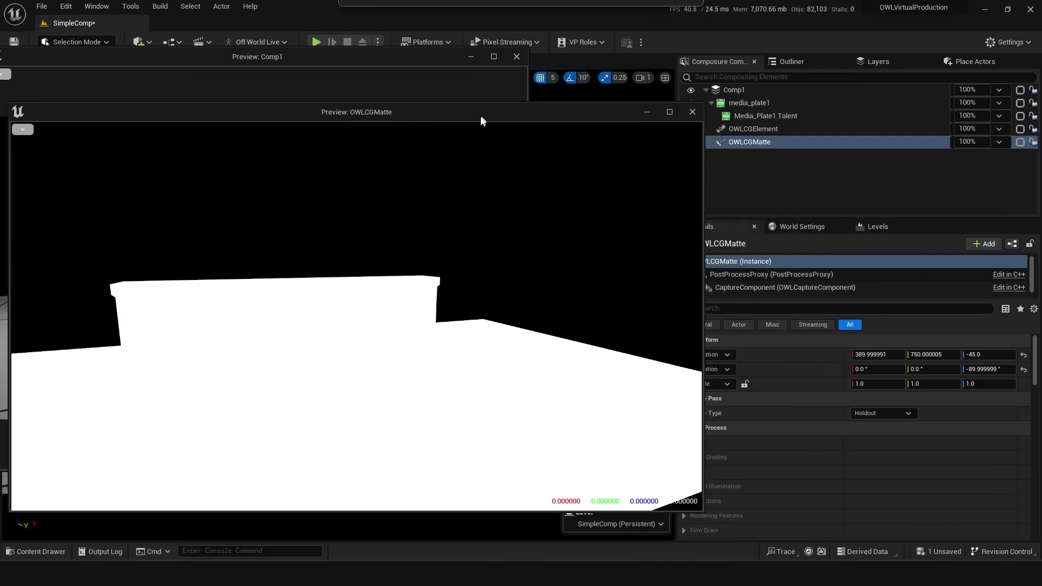
click(693, 111)
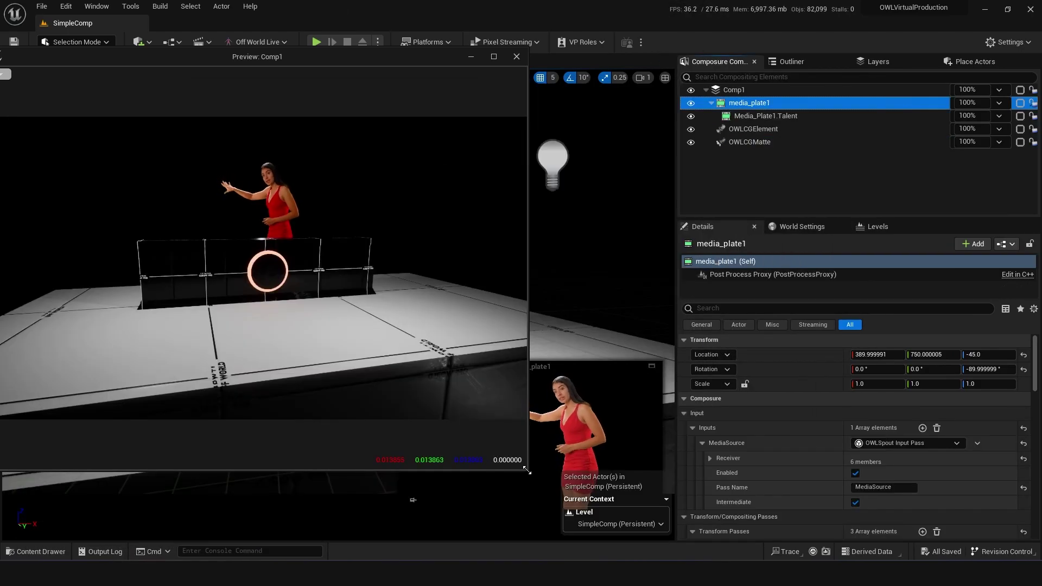
- Shrink the Comp1 preview window, place it over the viewport and swing the piloted camera around the desk
drag(526, 471, 403, 337)
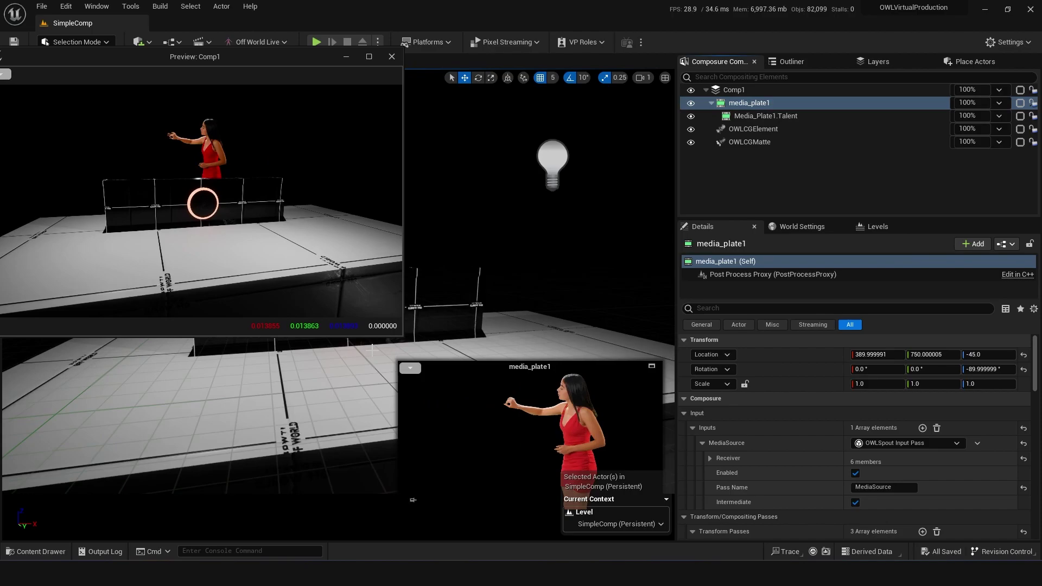
drag(287, 52, 304, 83)
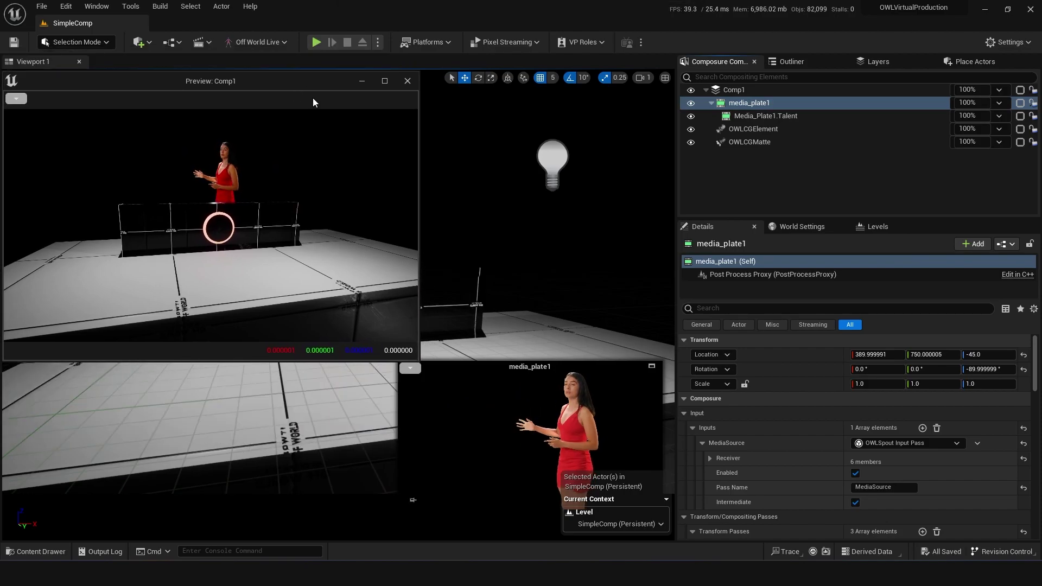
right_drag(548, 308, 488, 255)
drag(533, 329, 538, 282)
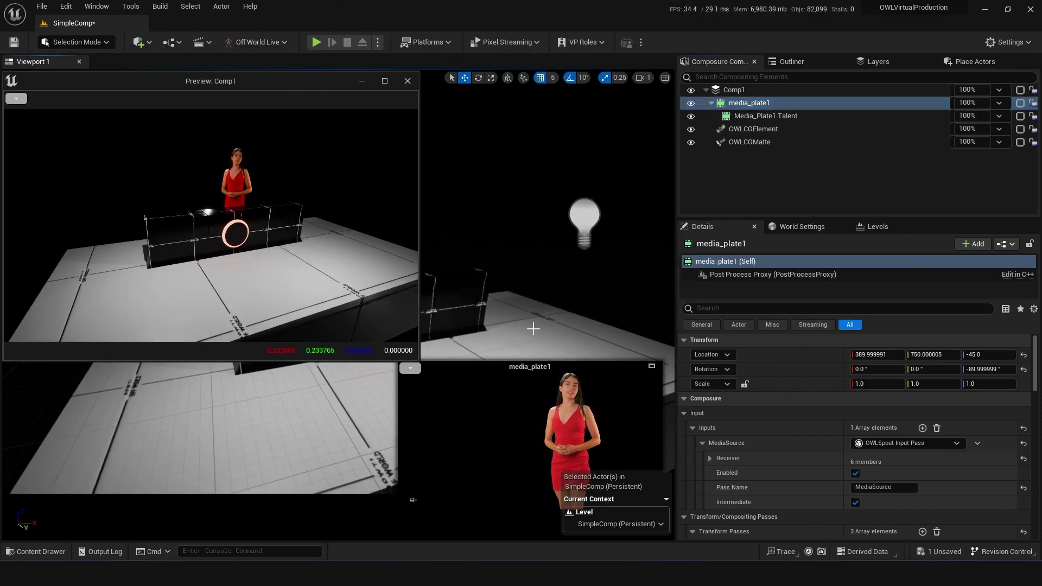
- Make the OWLStudio_A sublevel visible and move the piloted camera through the studio to view the composite
click(799, 227)
click(879, 228)
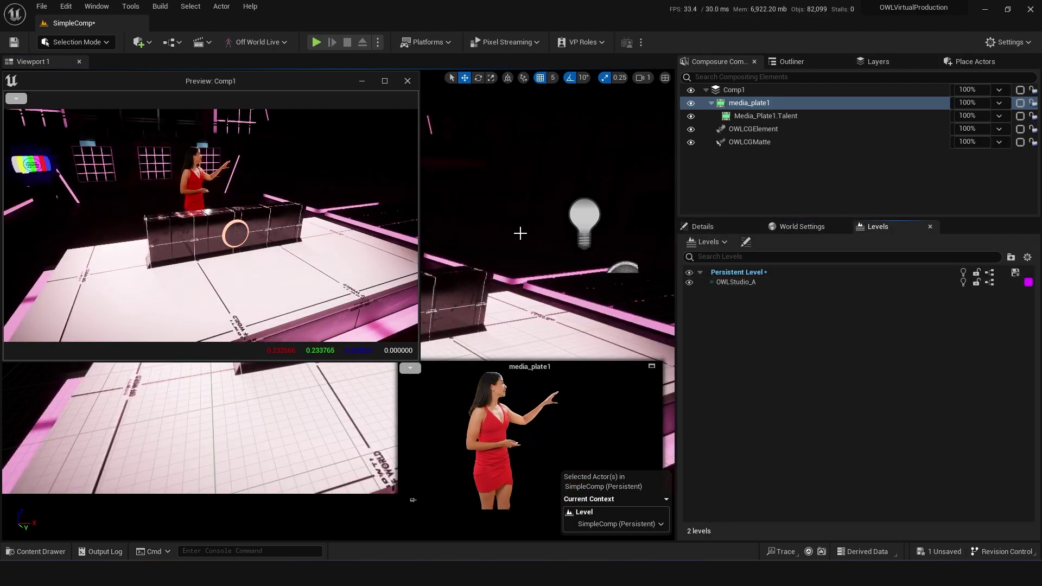
drag(520, 234, 520, 271)
right_drag(521, 246, 520, 190)
drag(520, 246, 510, 309)
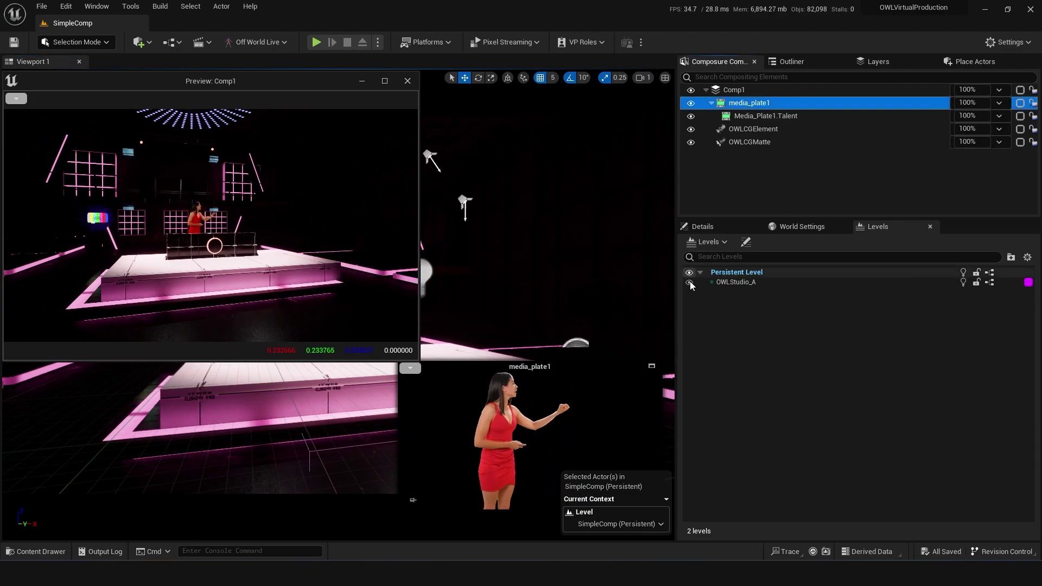
click(690, 283)
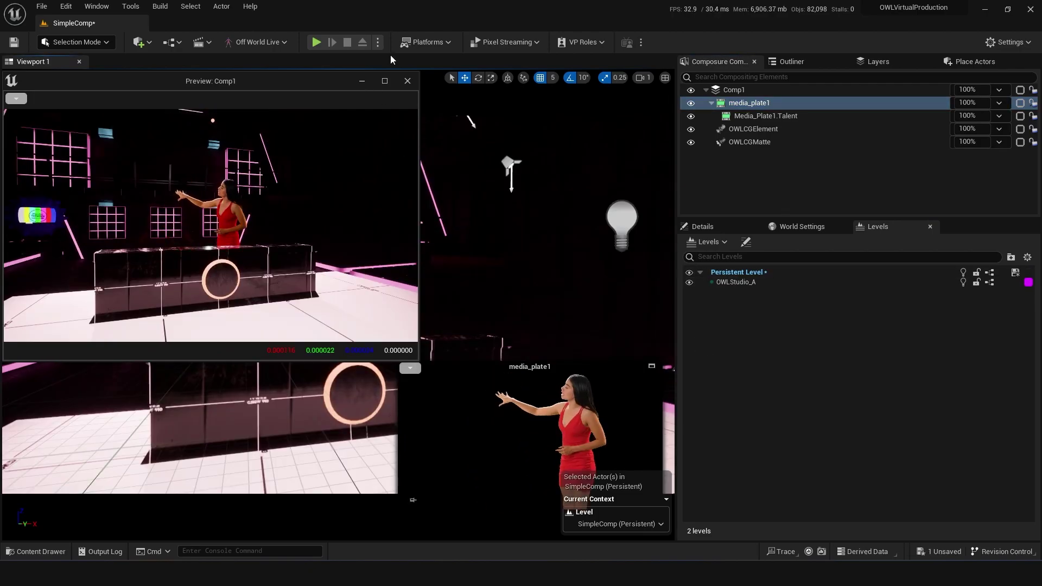
- Close the Comp1 preview and switch the alpha channel on and off in the media_plate1 preview to check transparency
click(407, 80)
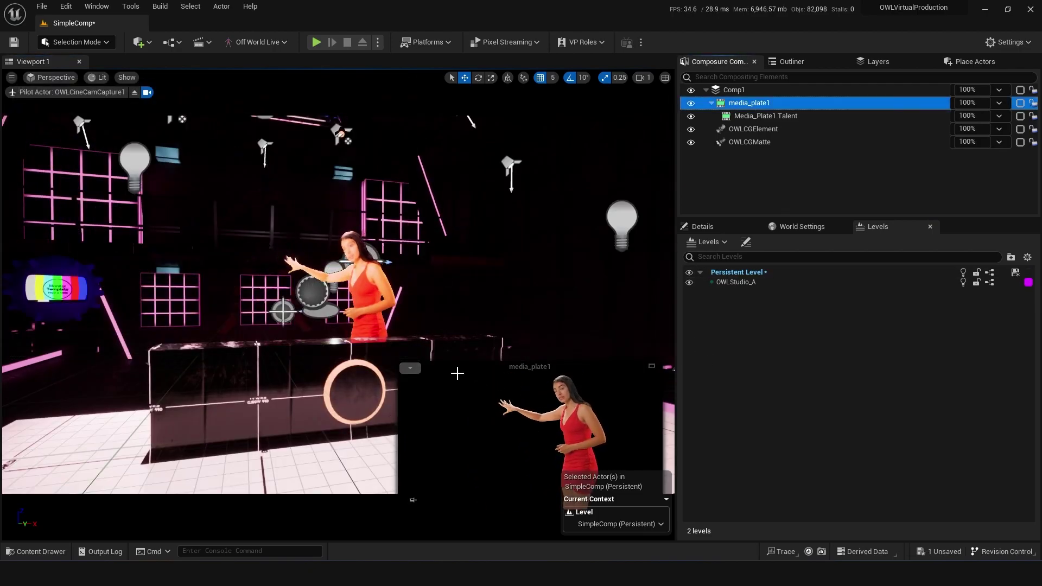
click(409, 368)
click(414, 439)
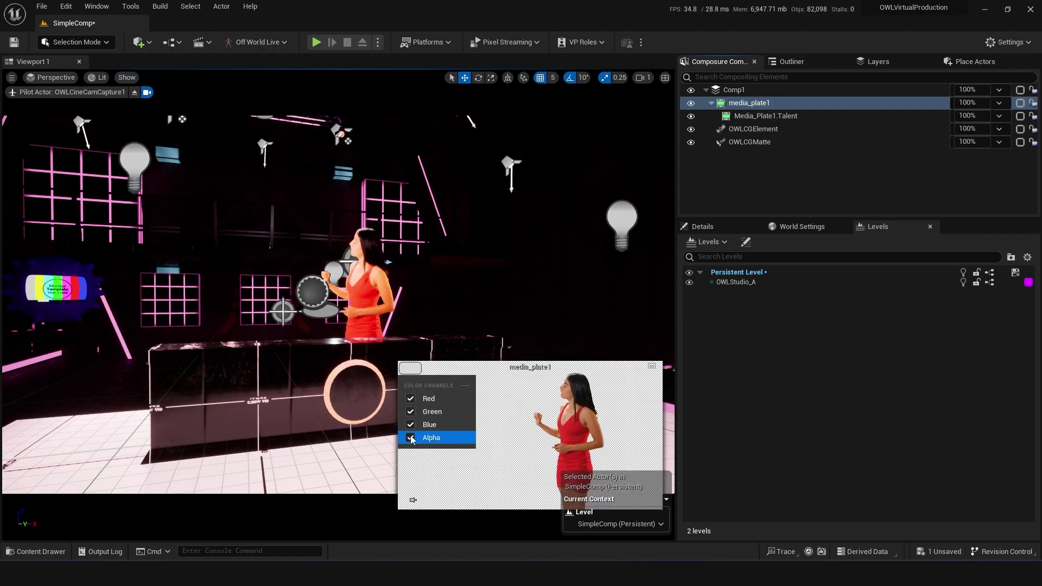
click(414, 439)
click(358, 322)
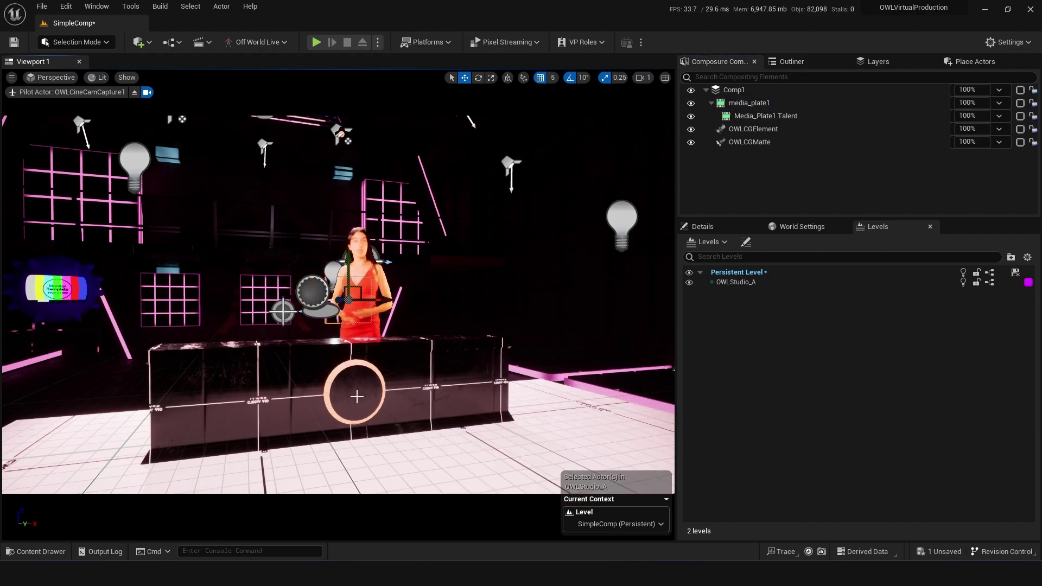
- Reposition PointLight4 beside the desk to show how the talent plane responds to lighting and shadows
mouse_move(357, 396)
right_down()
mouse_move(357, 467)
mouse_move(347, 380)
right_up()
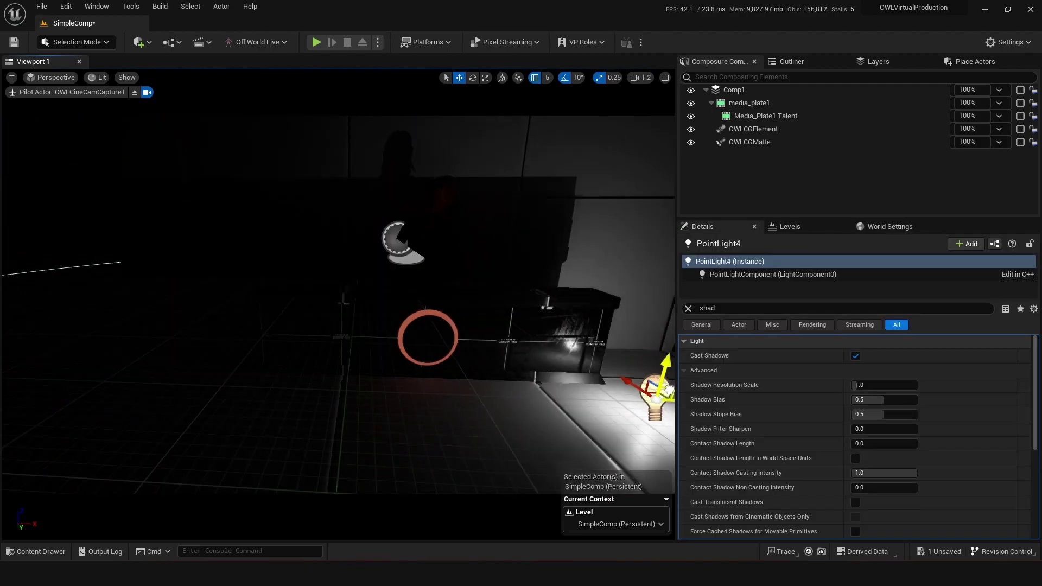
drag(639, 380, 615, 195)
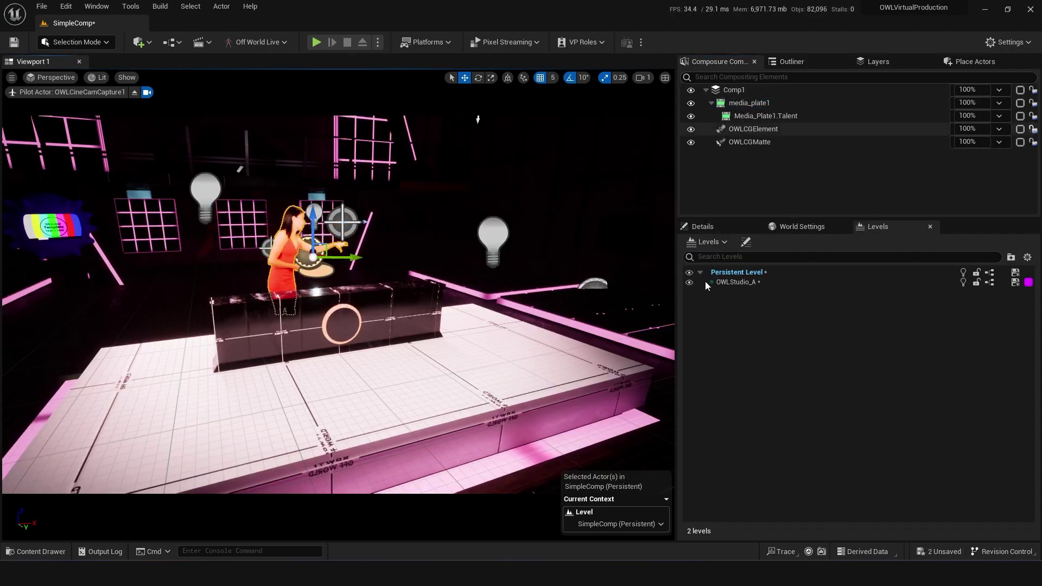
- Move the piloted camera around the desk while viewing Comp1, close the preview and stop piloting OWLCineCamCapture1
click(703, 226)
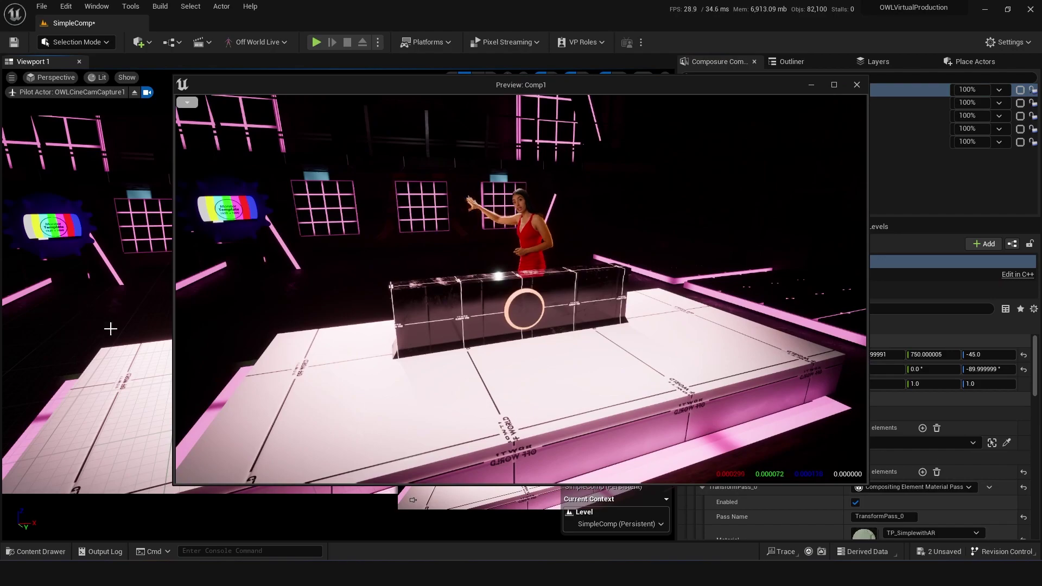
right_drag(109, 328, 93, 368)
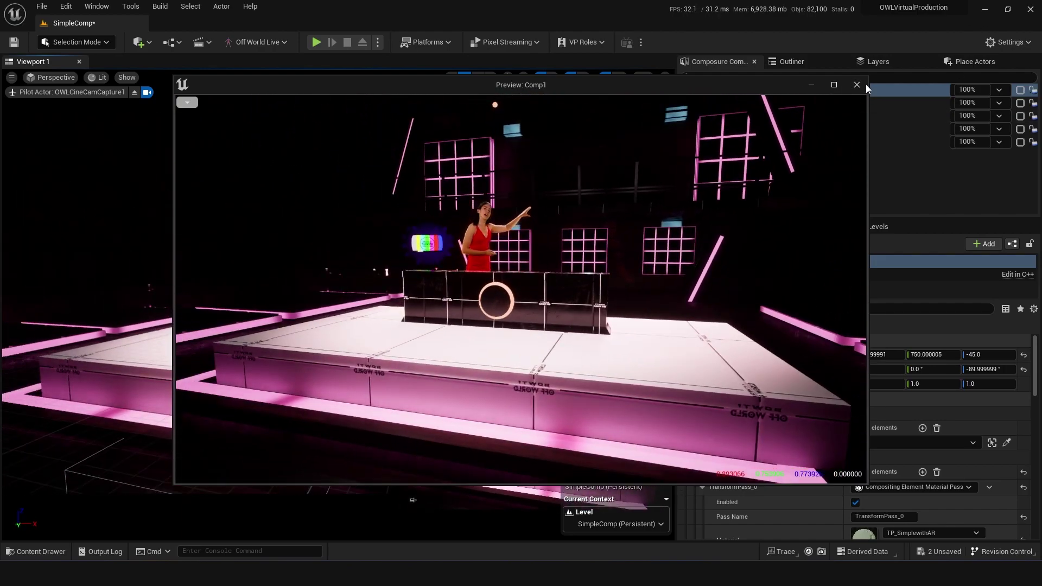
click(857, 84)
click(134, 92)
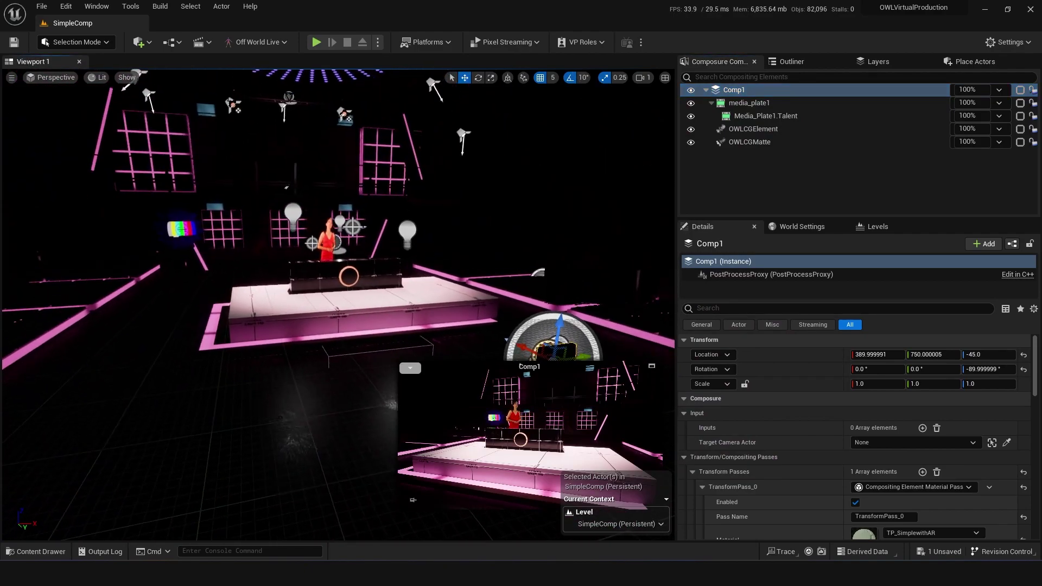
- Open Comp1's preview in its own window and switch OWLCGMatte's rendering off and back on to compare
click(764, 103)
click(739, 90)
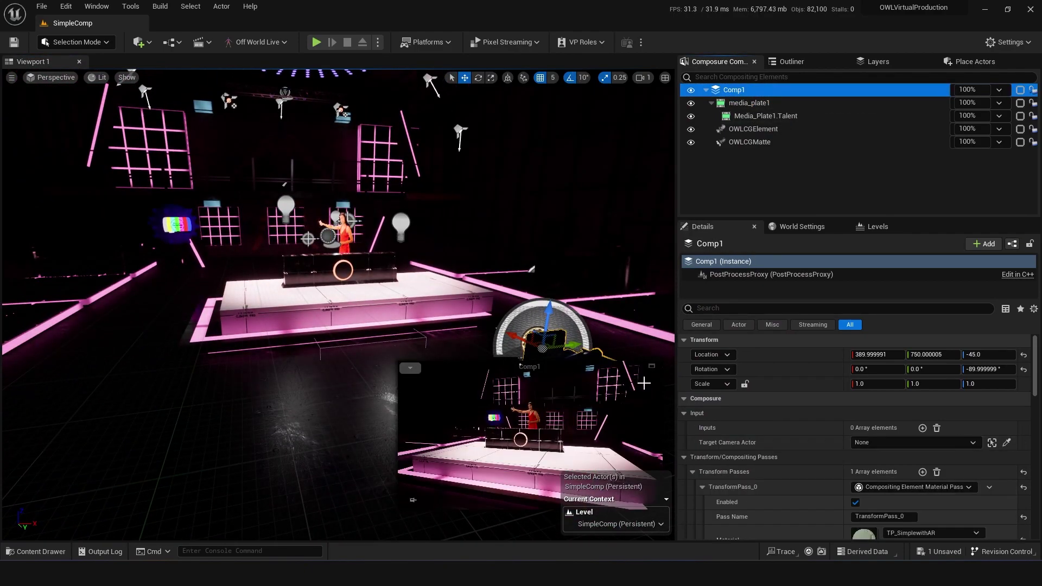
click(652, 369)
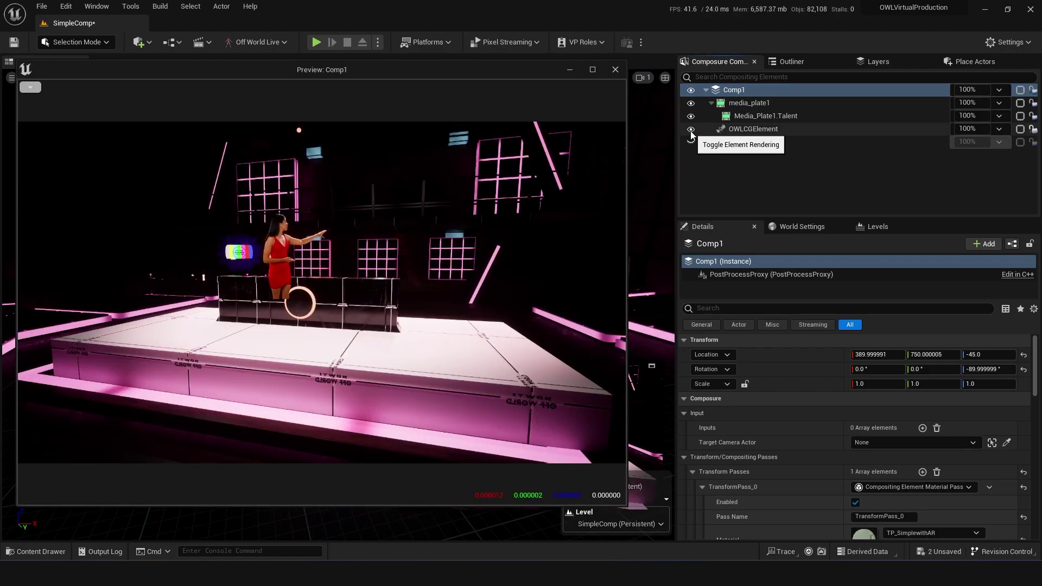
click(691, 141)
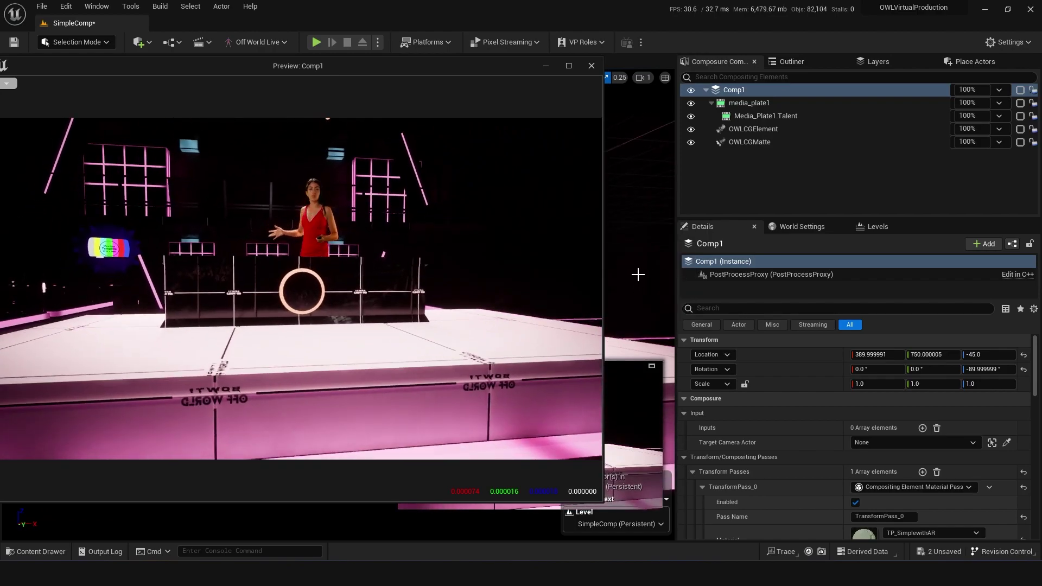
- Save the level and move the camera in front of the desk to review the final composite
key(ctrl+s)
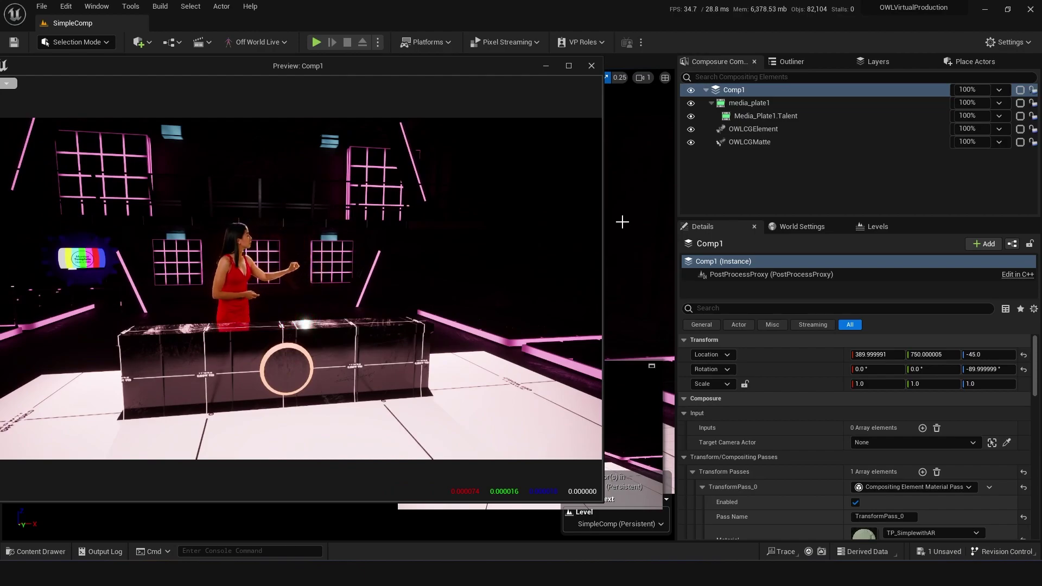
mouse_move(631, 230)
mouse_down()
mouse_move(631, 325)
mouse_move(644, 369)
mouse_move(630, 217)
mouse_up()
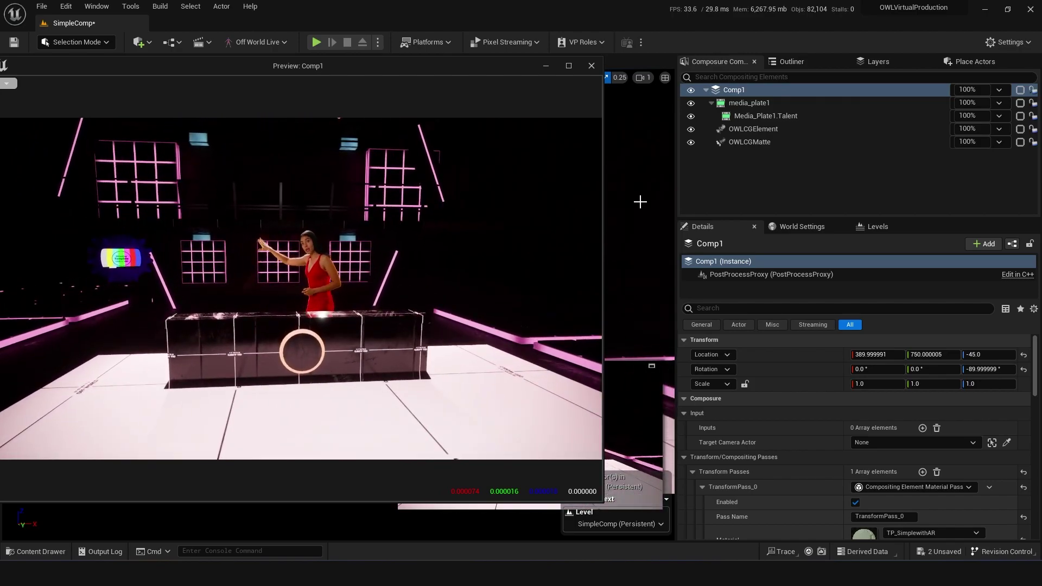